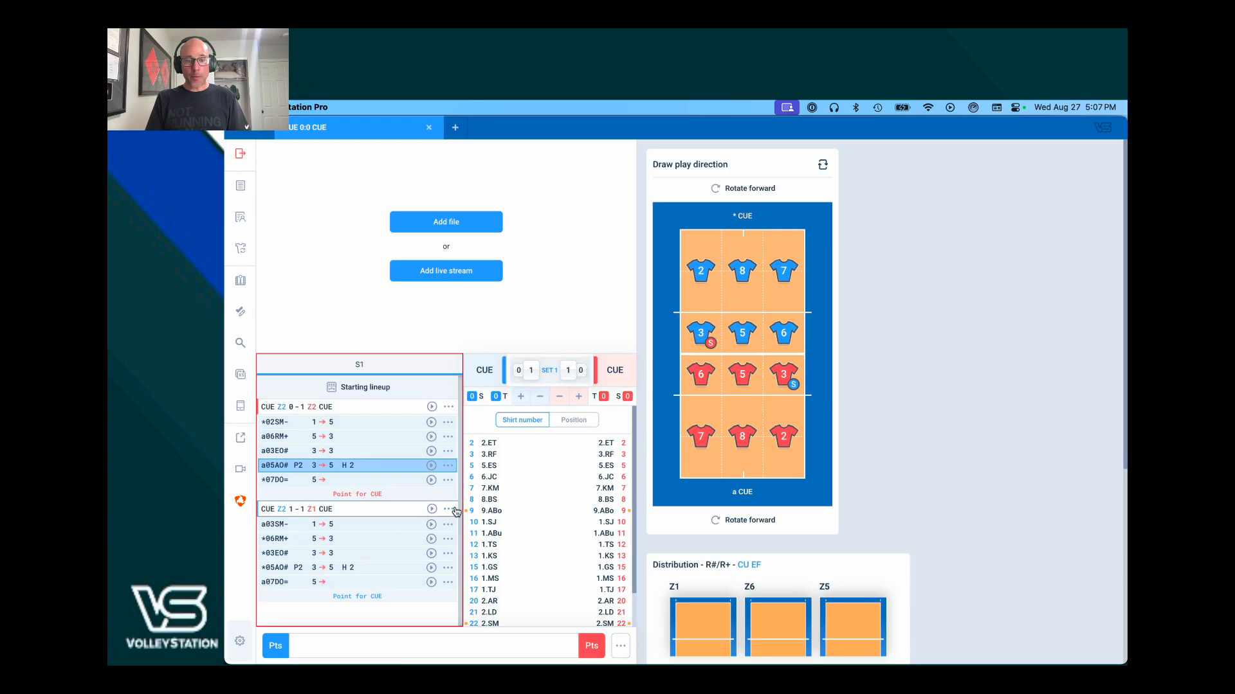
Step: Insert a rally before the 1-1 rally with a home-team play: player 0, Free ball, type M, Overpass on freeball
{"action": "left_click", "coordinate": [449, 510]}
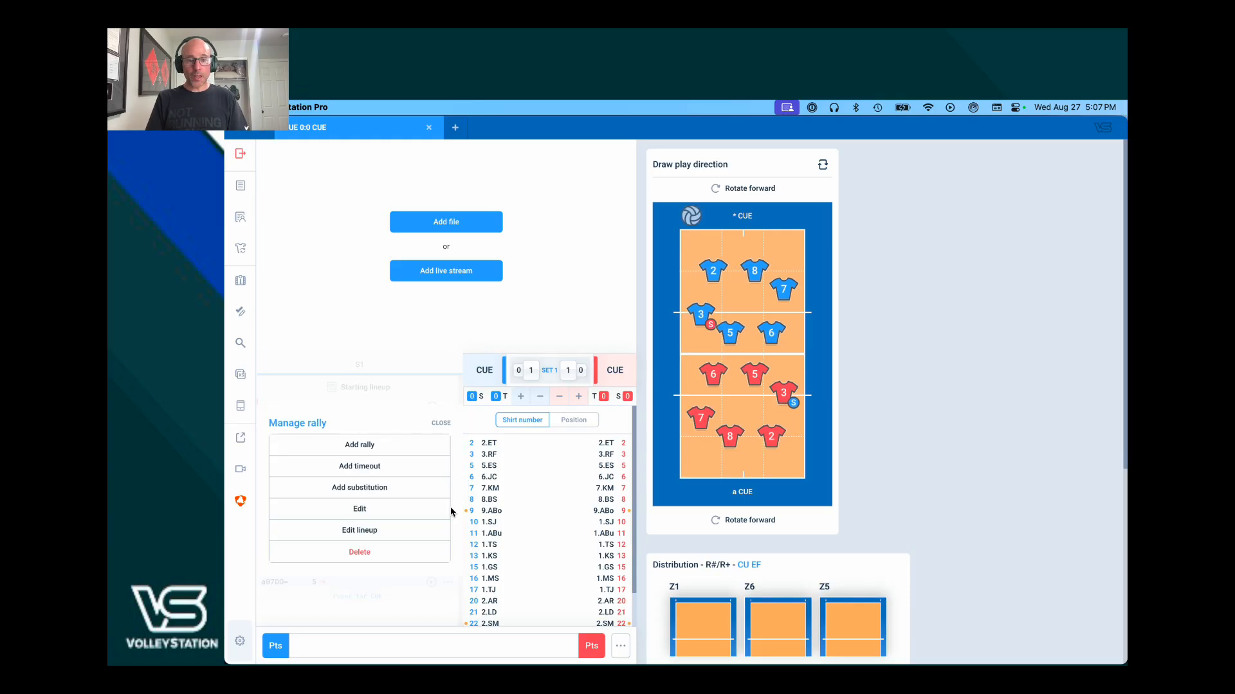
{"action": "mouse_move", "coordinate": [351, 443]}
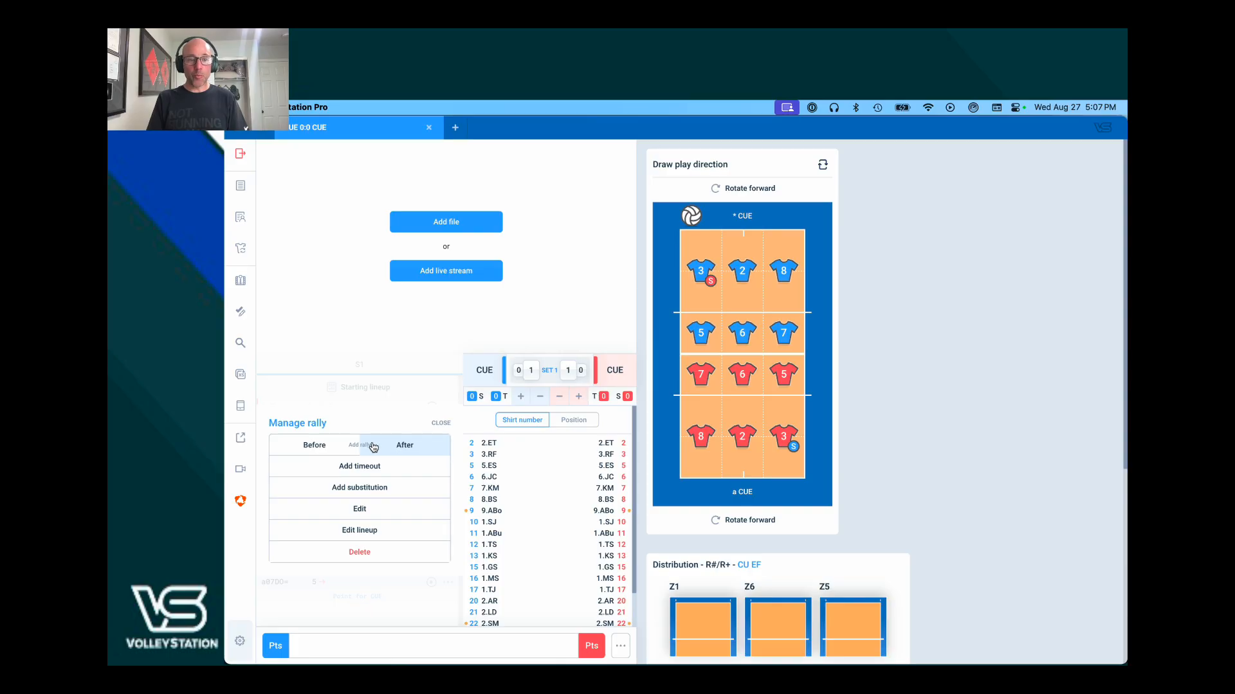
{"action": "left_click", "coordinate": [313, 446]}
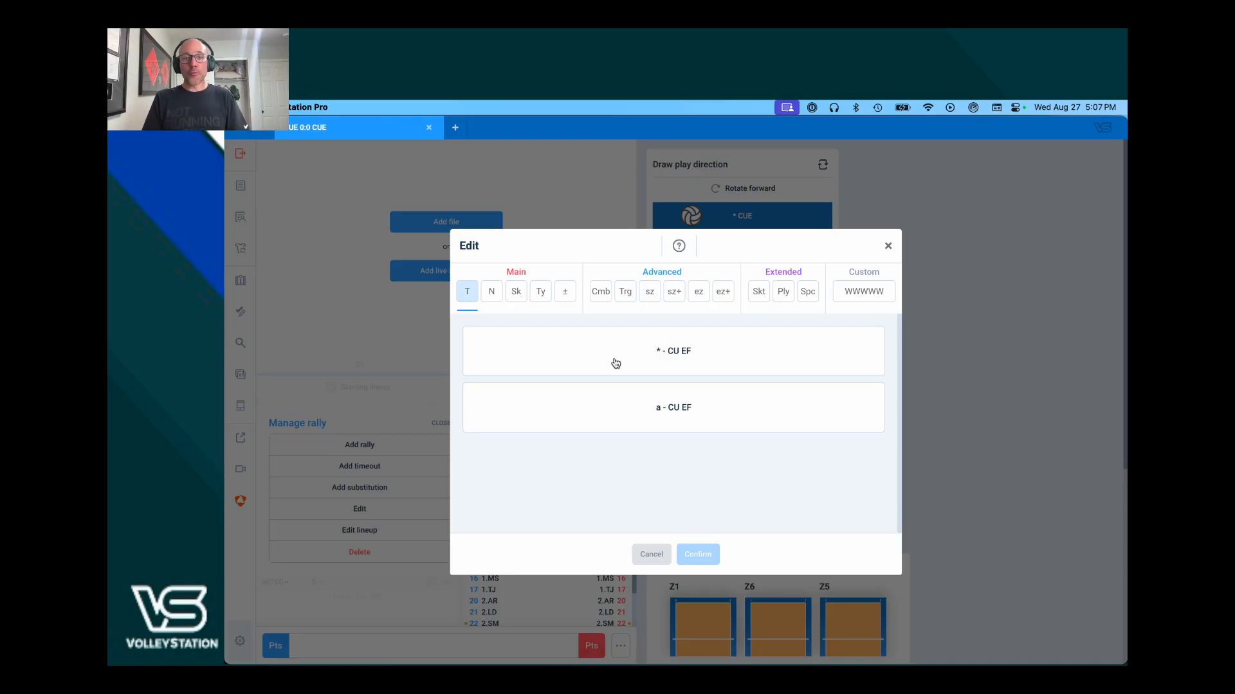
{"action": "left_click", "coordinate": [572, 347]}
{"action": "left_click", "coordinate": [491, 291]}
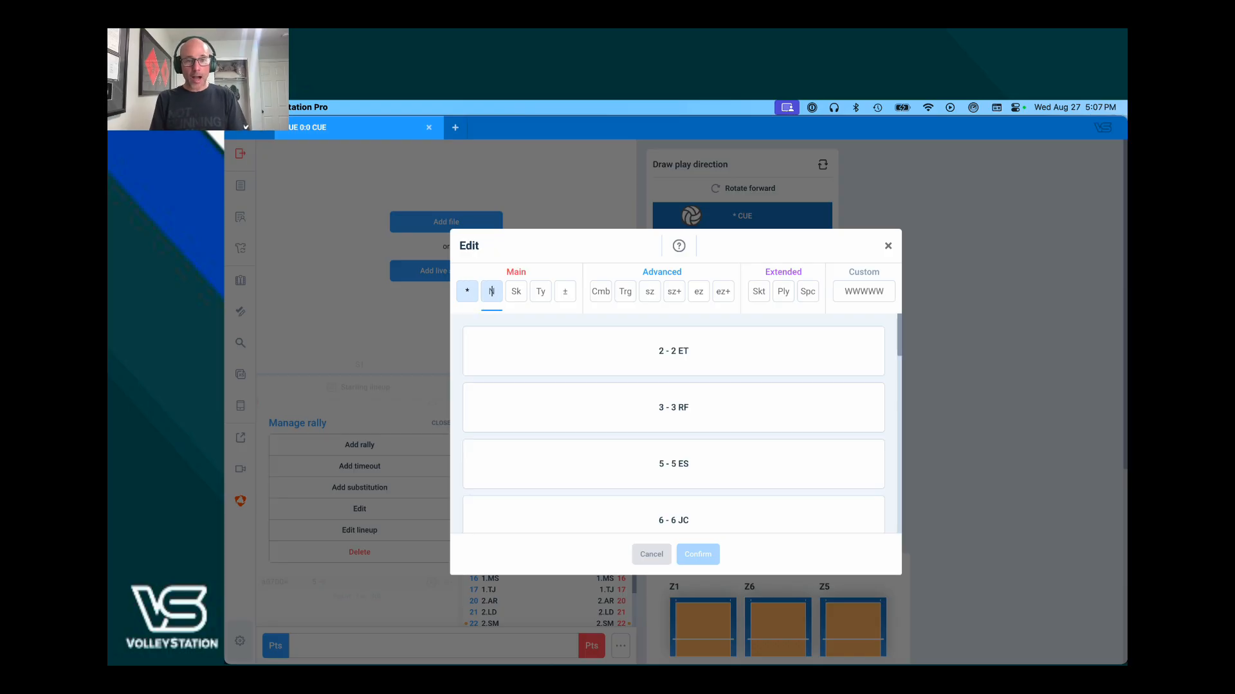
{"action": "type", "text": "0"}
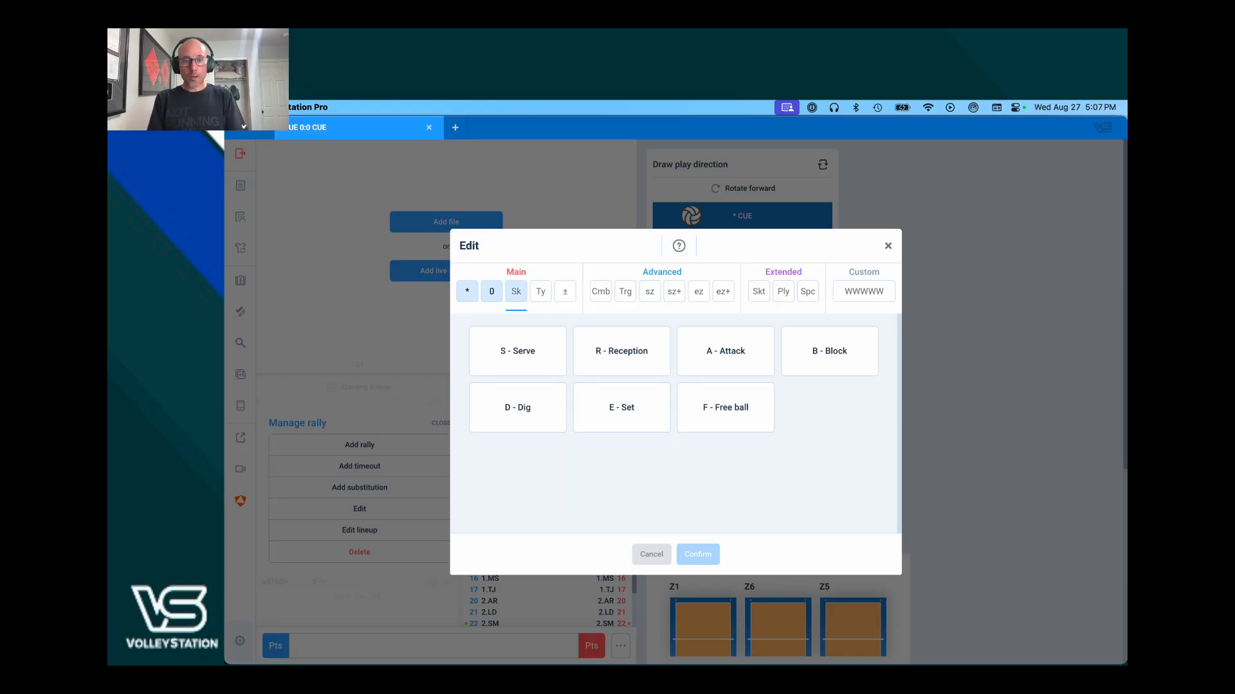
{"action": "type", "text": "FM"}
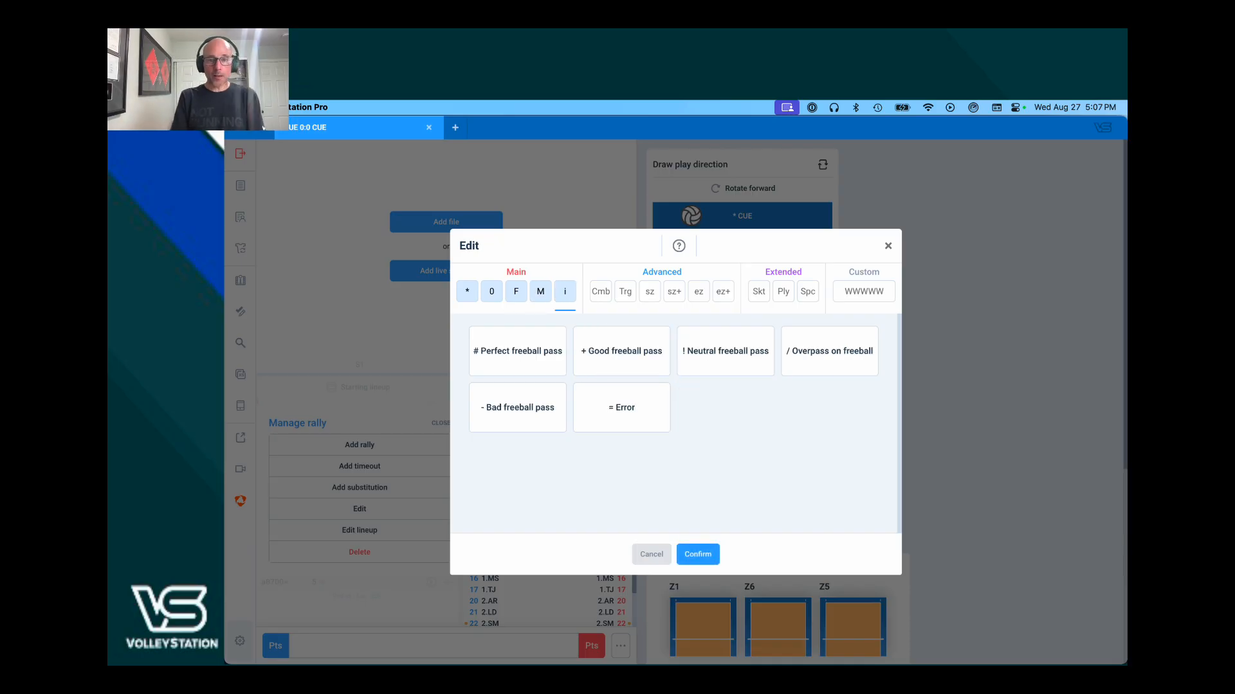
{"action": "type", "text": "/"}
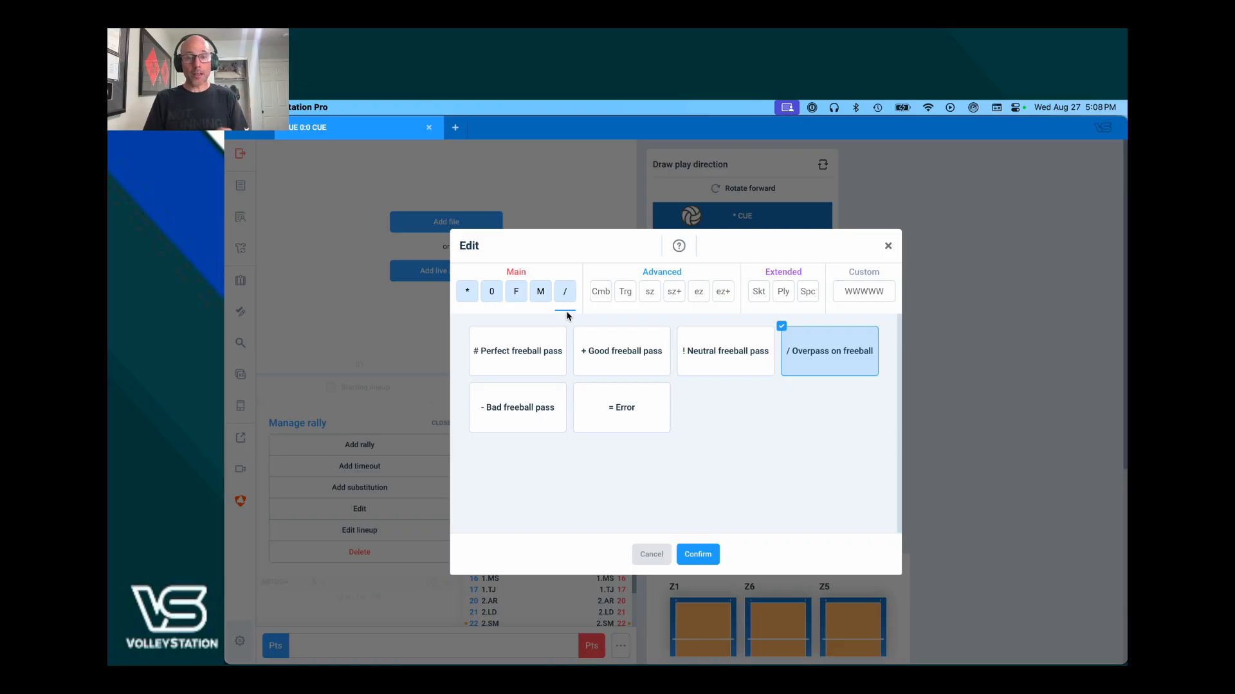
{"action": "left_click", "coordinate": [703, 555]}
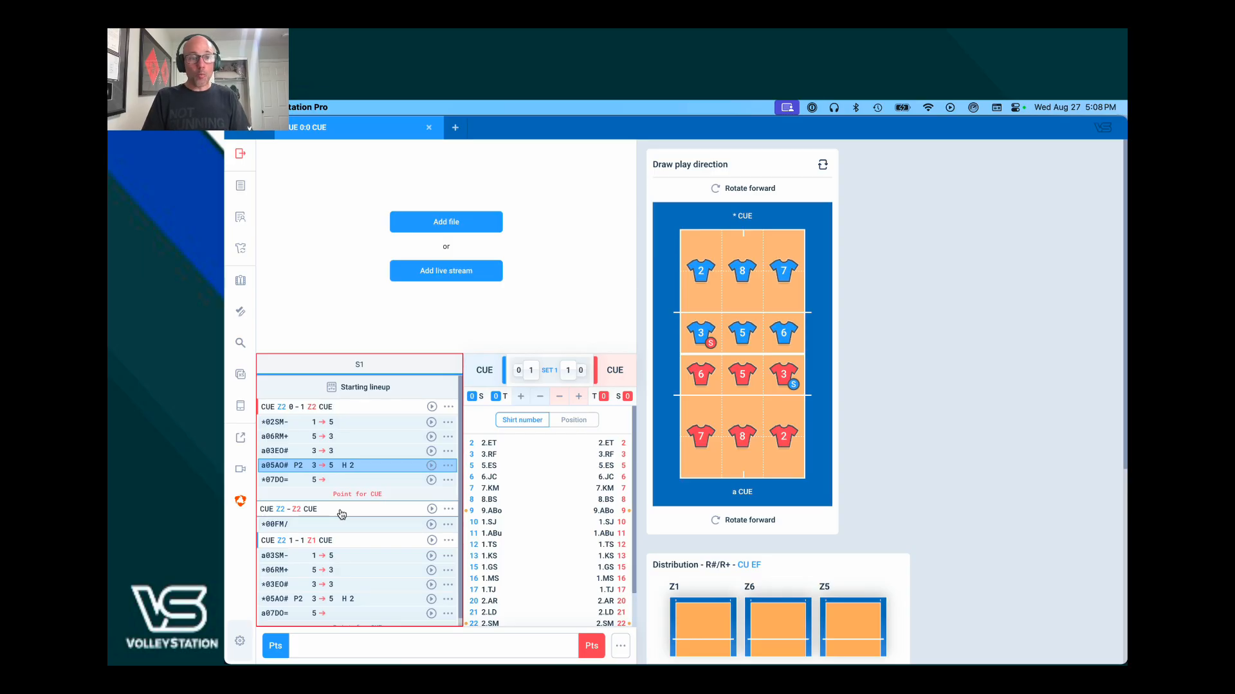
Step: Edit the inserted rally's score to 0-2 and credit the point to the away team
{"action": "left_click", "coordinate": [448, 511]}
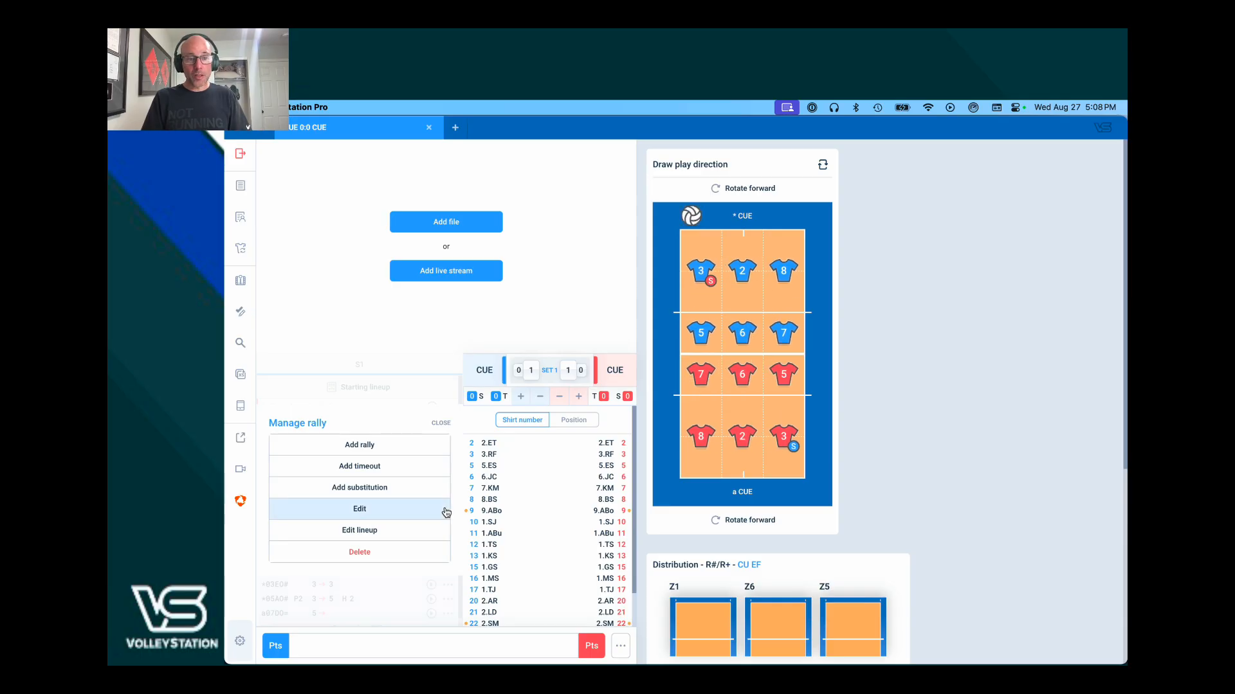
{"action": "left_click", "coordinate": [413, 512]}
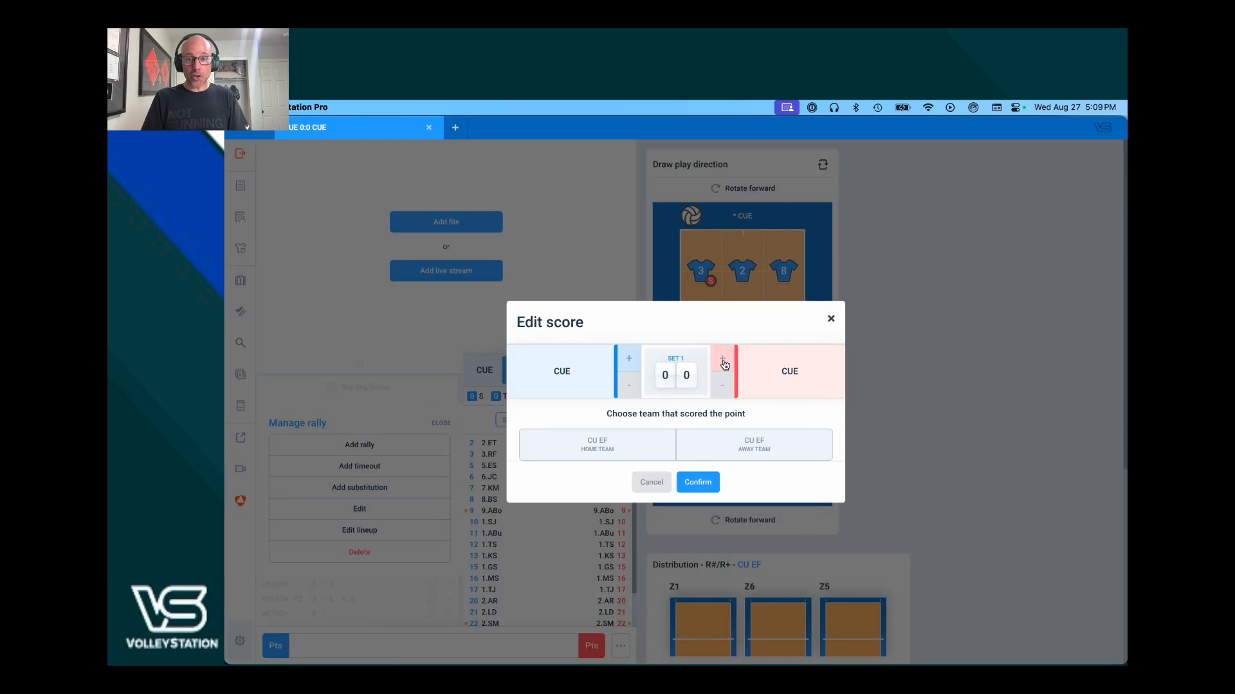
{"action": "left_click", "coordinate": [749, 454]}
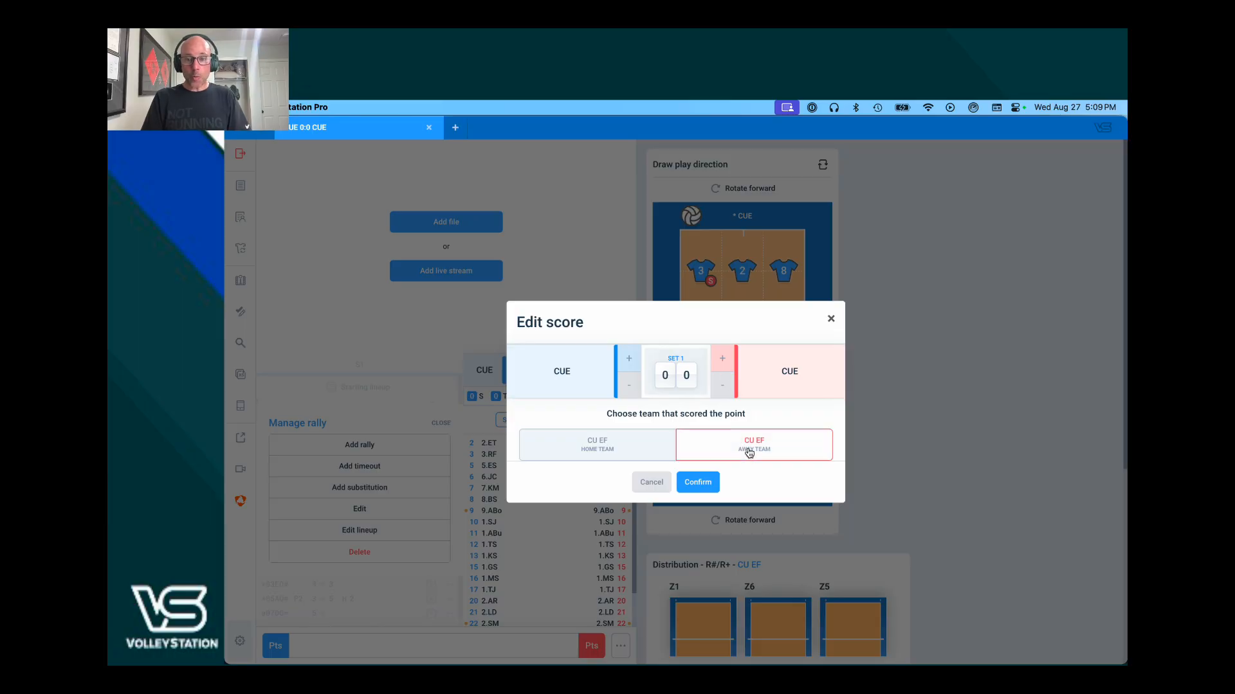
{"action": "left_click", "coordinate": [721, 364]}
{"action": "left_click", "coordinate": [721, 365]}
{"action": "left_click", "coordinate": [710, 482]}
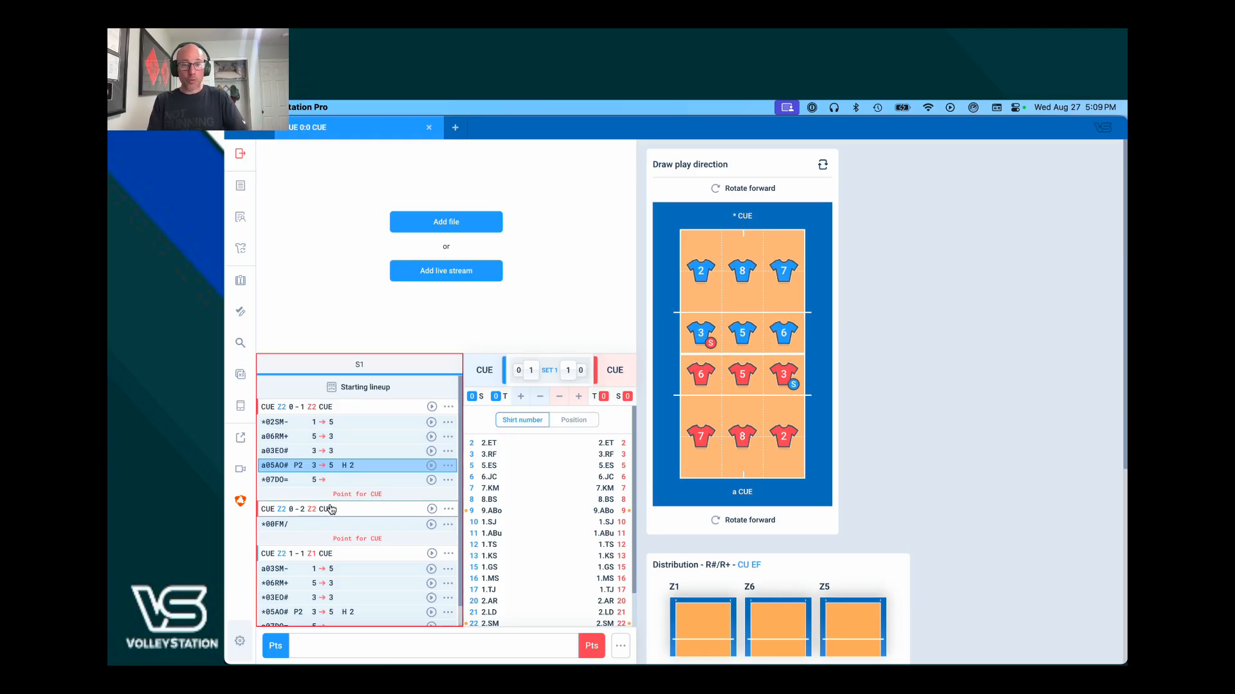
Step: Edit the inserted rally's home lineup, trying setter zone Z3 and switching back to Z2
{"action": "left_click", "coordinate": [449, 510]}
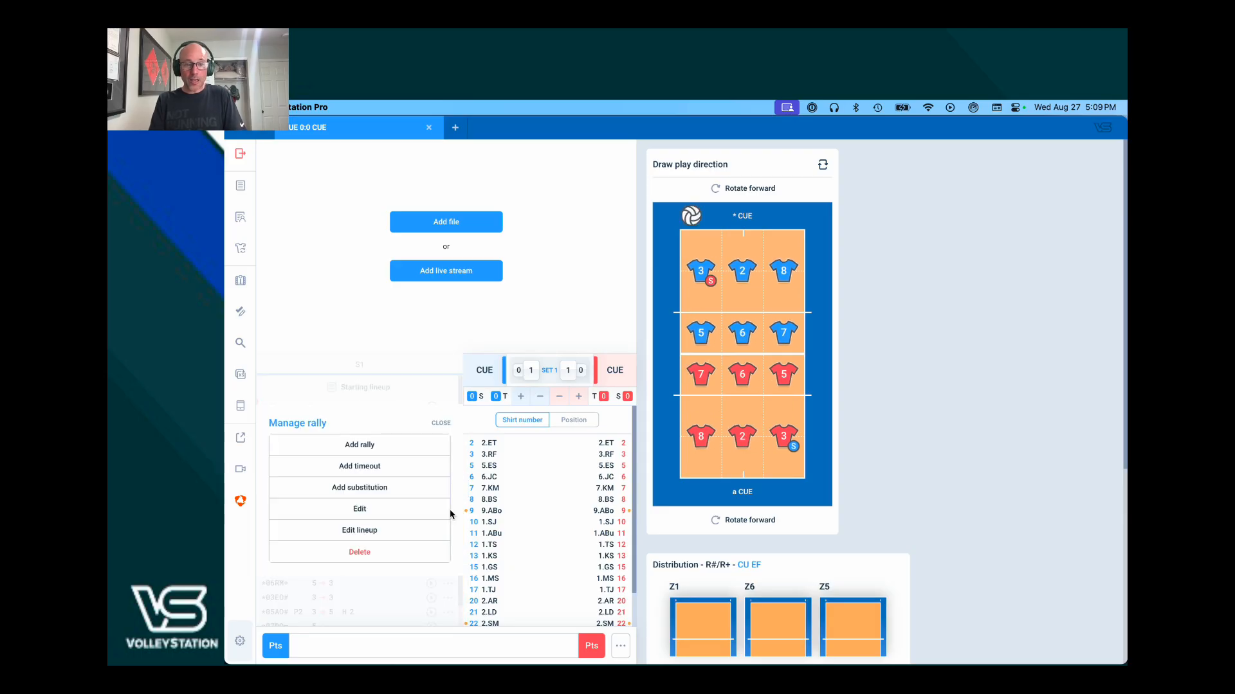
{"action": "left_click", "coordinate": [400, 532]}
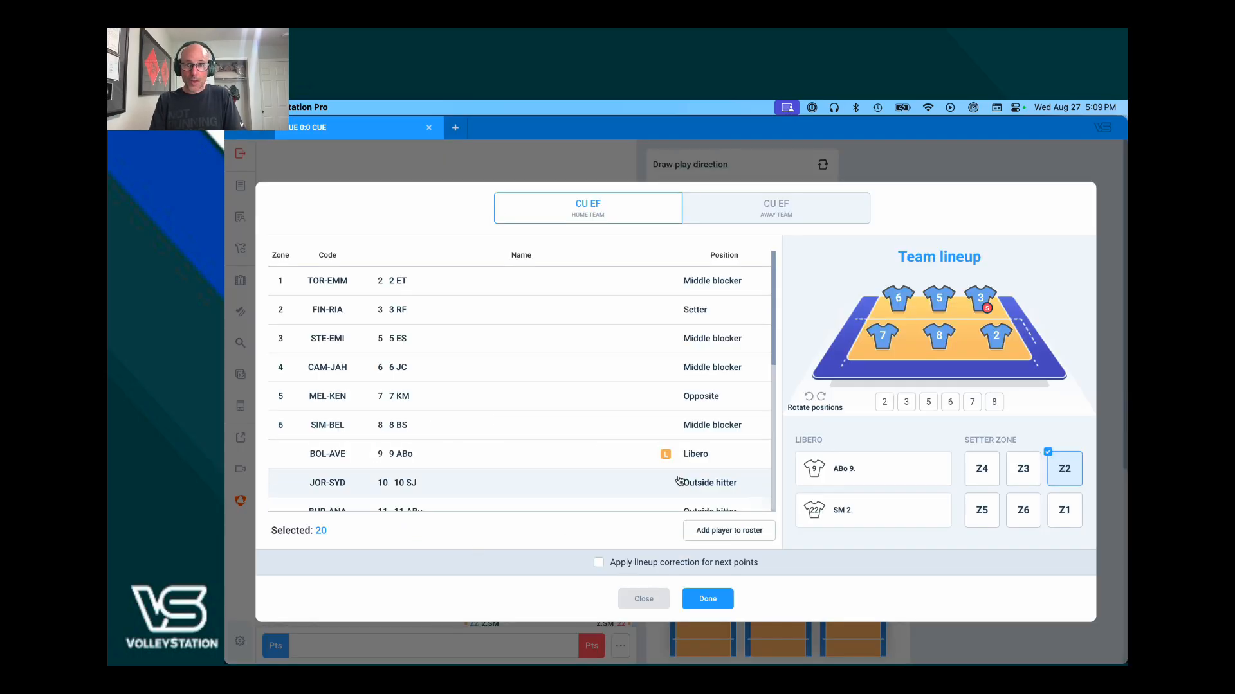
{"action": "left_click", "coordinate": [1022, 474]}
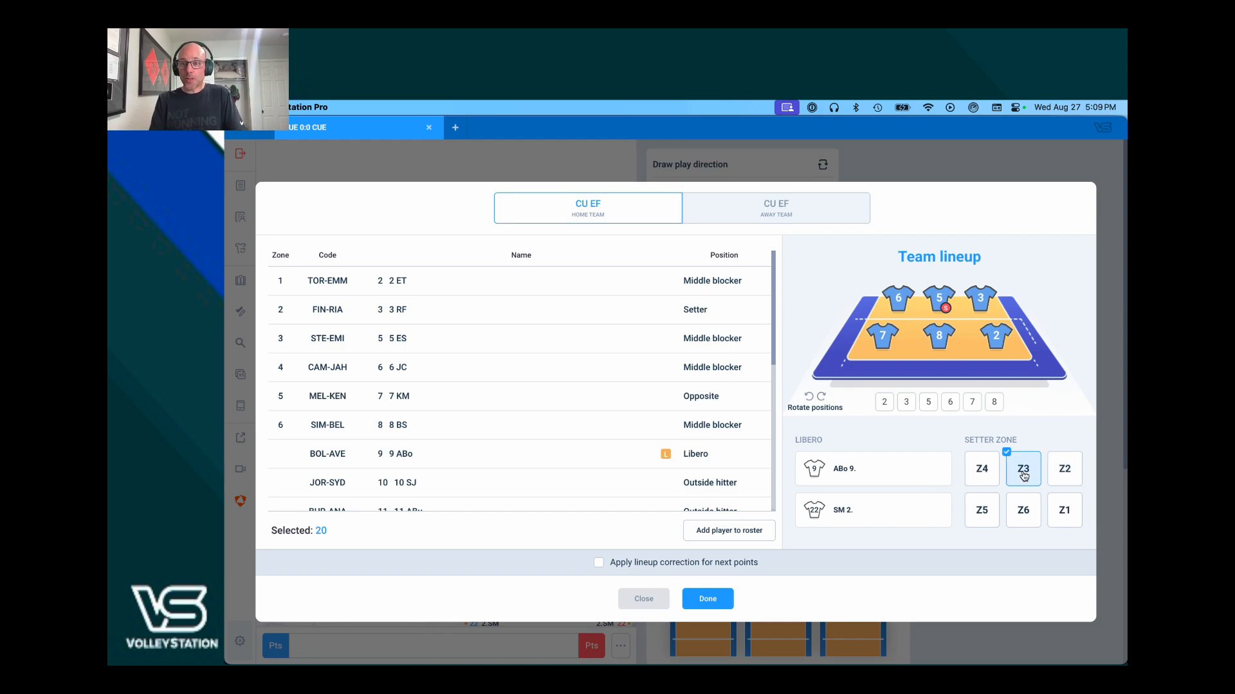
{"action": "left_click", "coordinate": [1071, 473]}
{"action": "left_click", "coordinate": [1023, 476]}
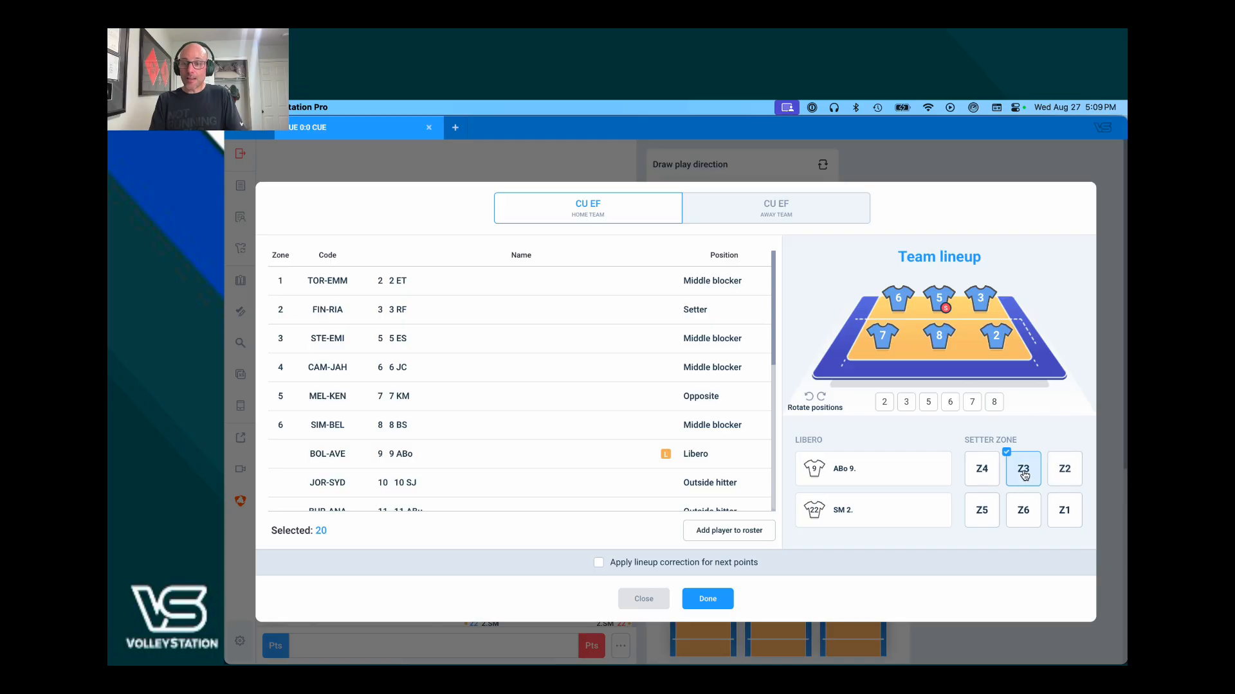
{"action": "left_click", "coordinate": [1061, 471]}
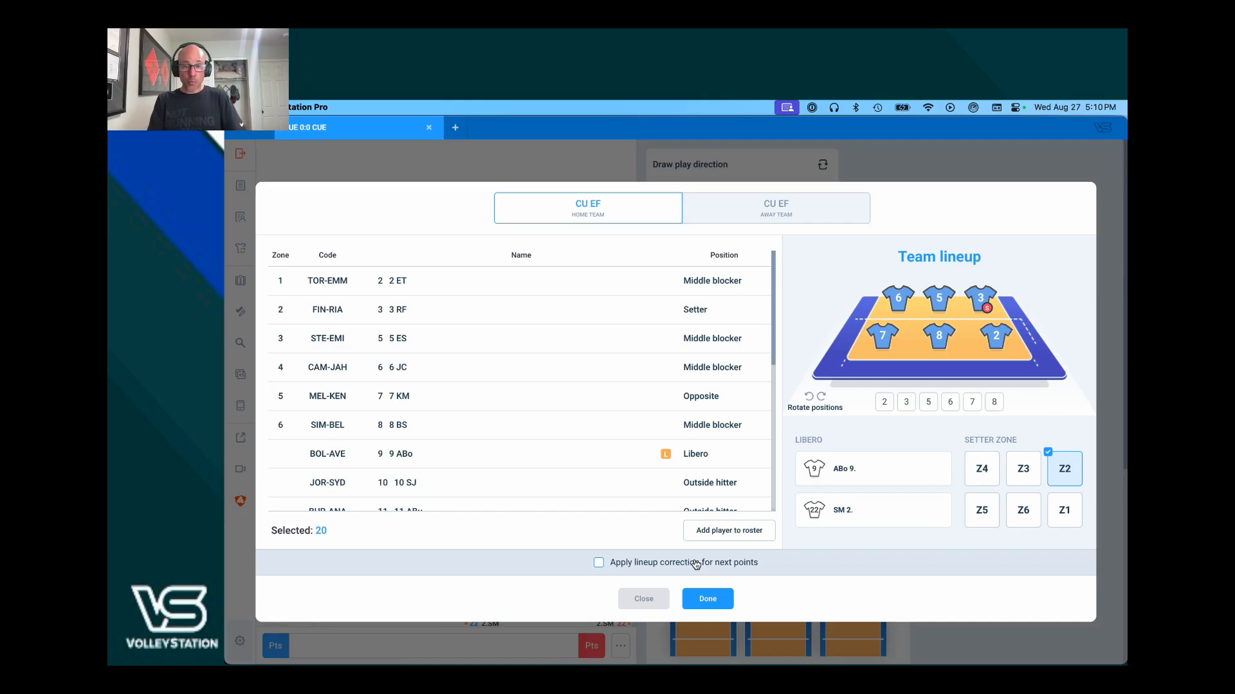
Step: Try applying the lineup correction for next points, turn it off again, and leave the lineup without saving
{"action": "left_click", "coordinate": [637, 566]}
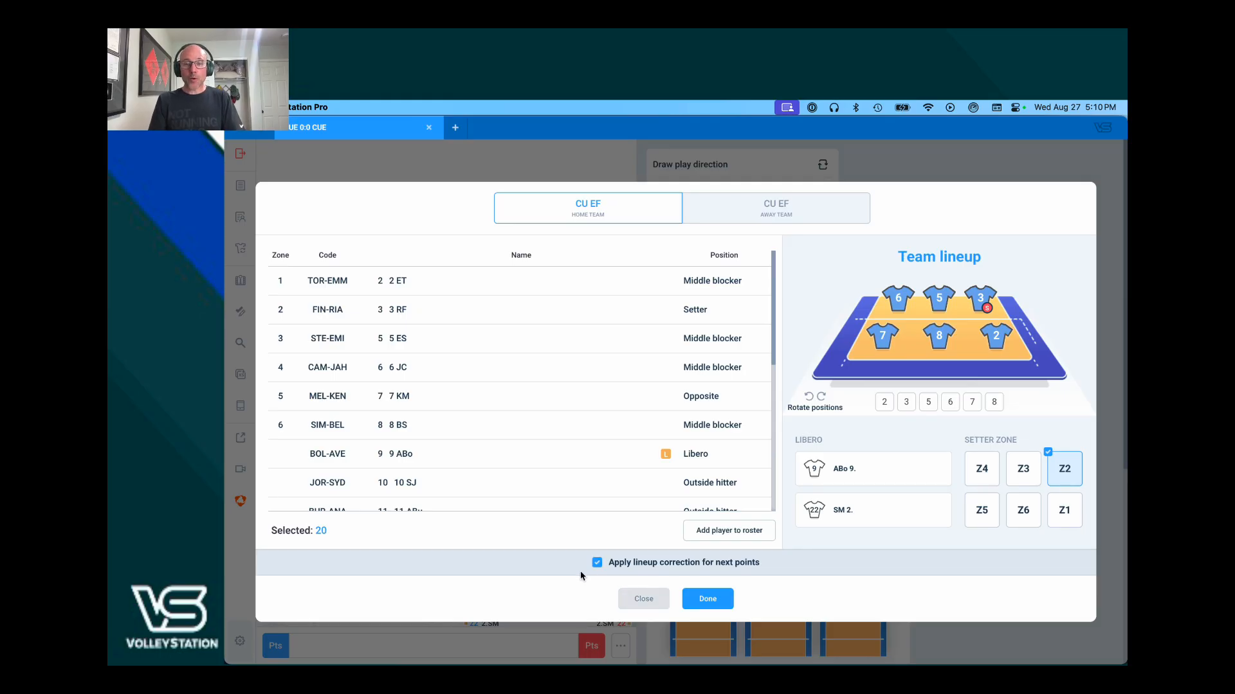
{"action": "left_click", "coordinate": [598, 564]}
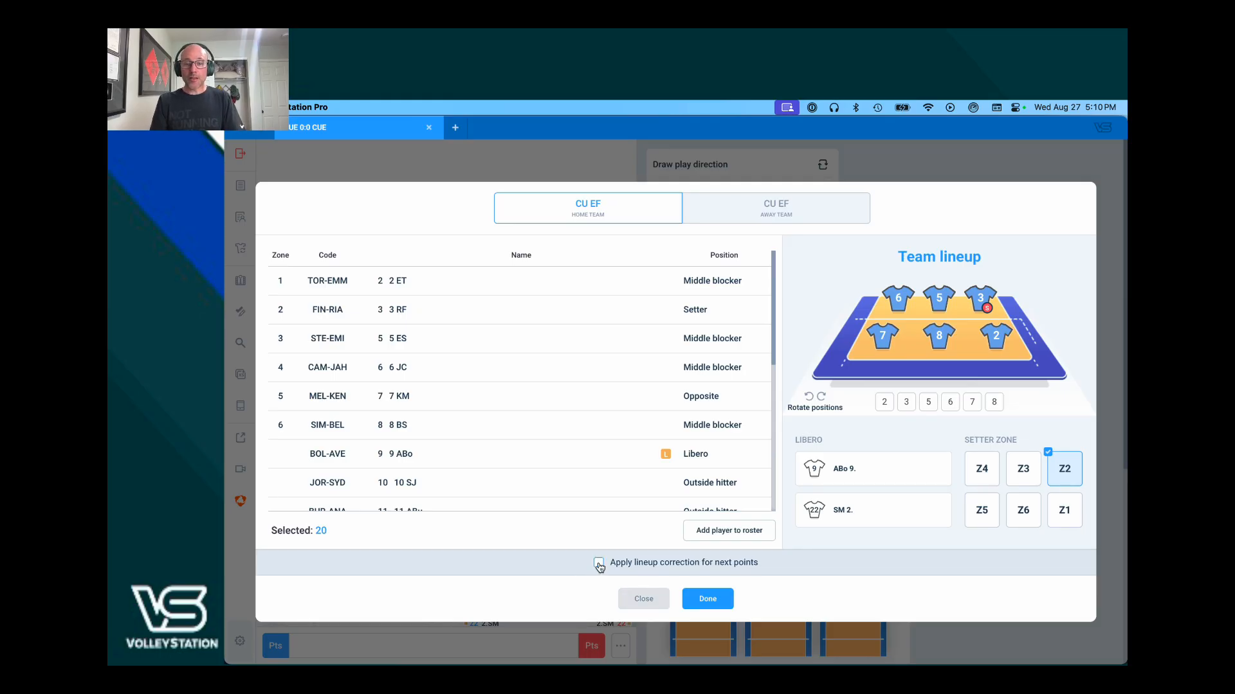
{"action": "left_click", "coordinate": [637, 601]}
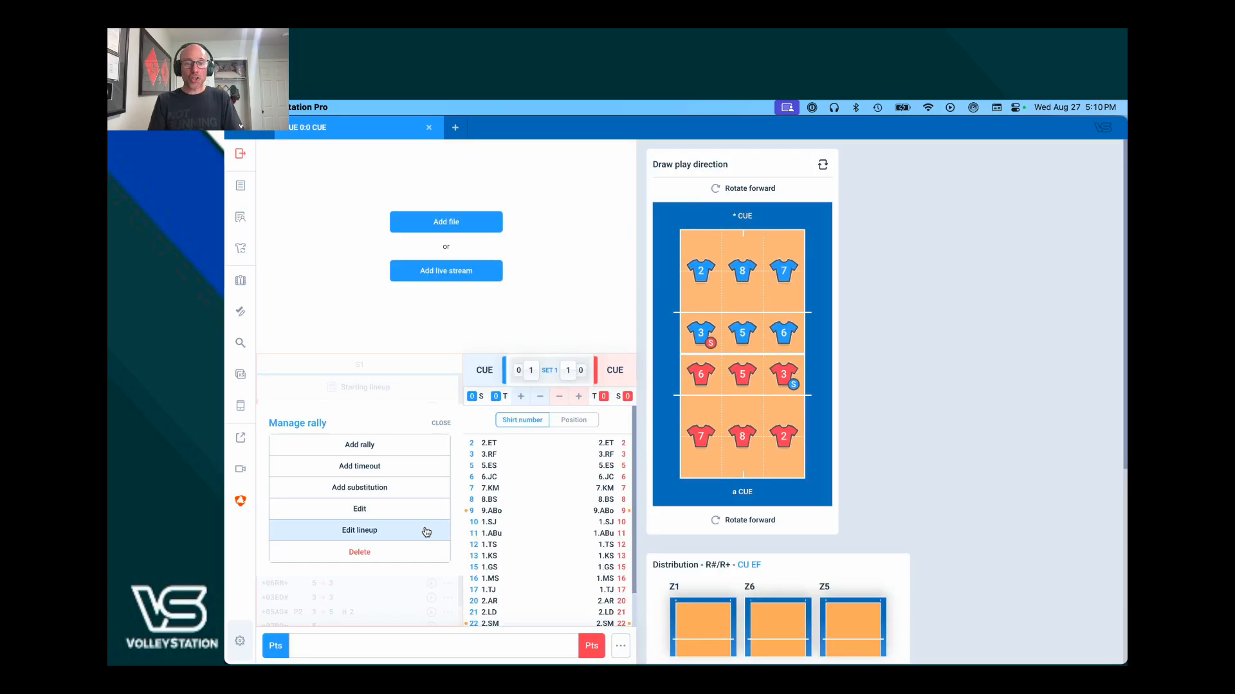
{"action": "left_click", "coordinate": [439, 424]}
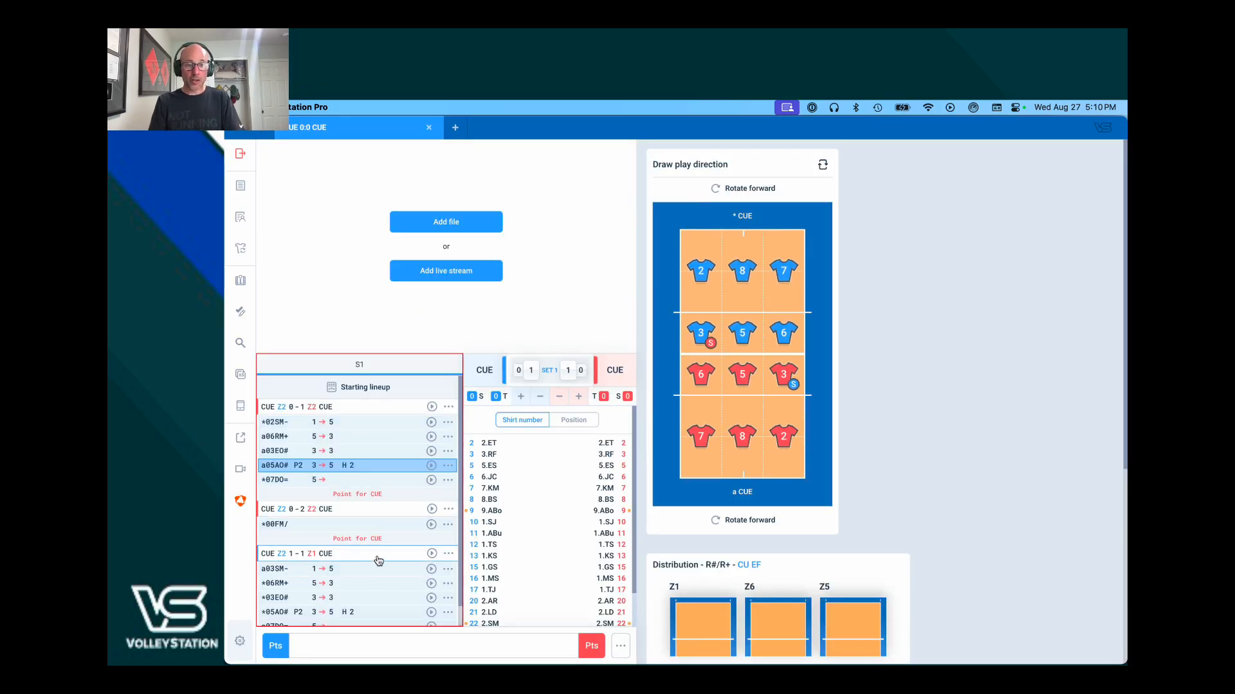
Step: Check the home team's lineup and setter zone for the 1-1 rally
{"action": "left_click", "coordinate": [446, 555]}
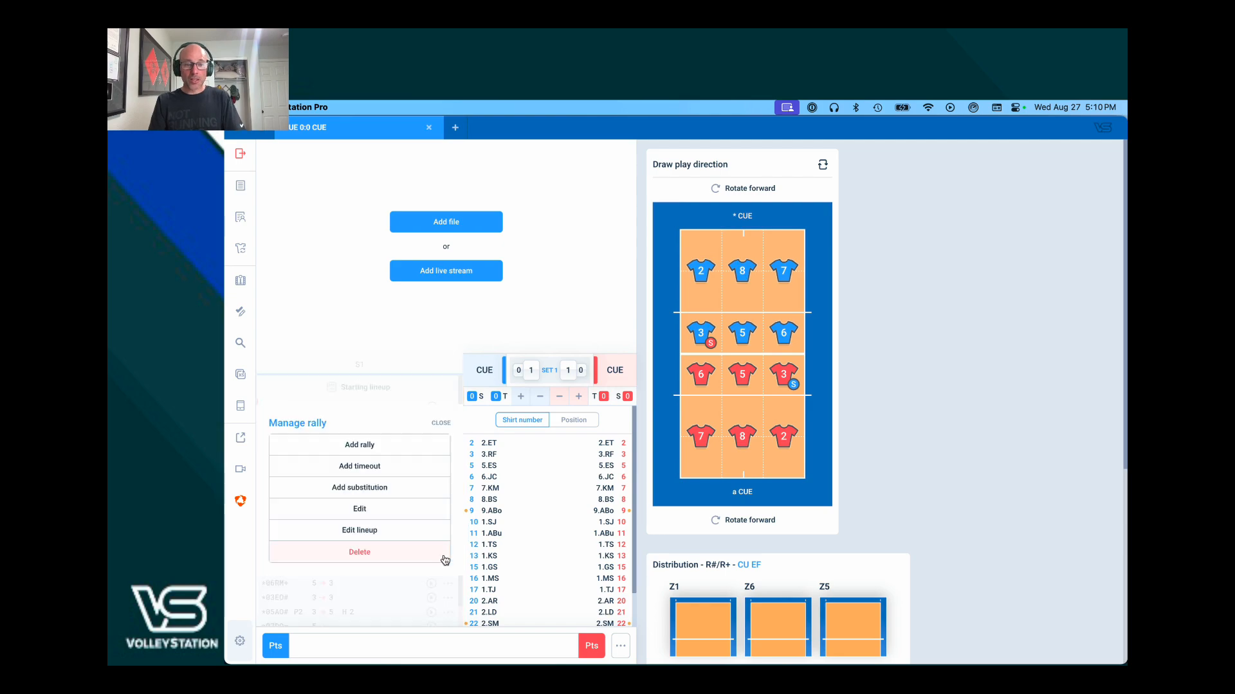
{"action": "left_click", "coordinate": [405, 536]}
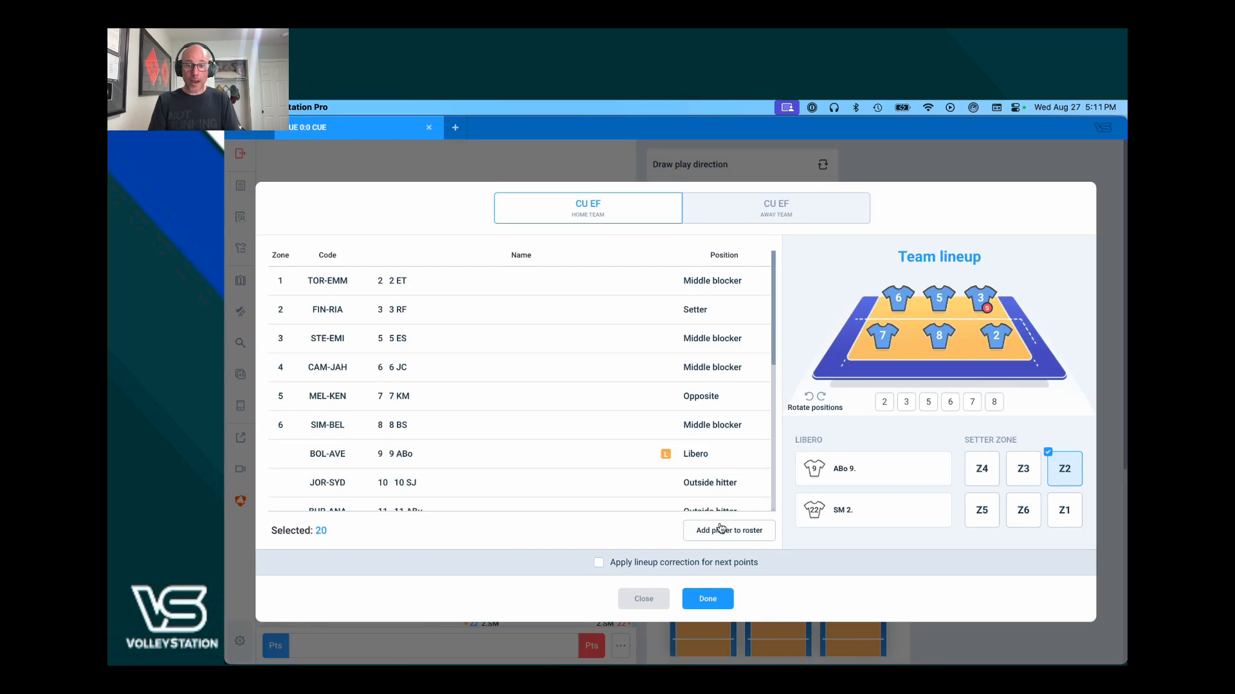
{"action": "left_click", "coordinate": [703, 603]}
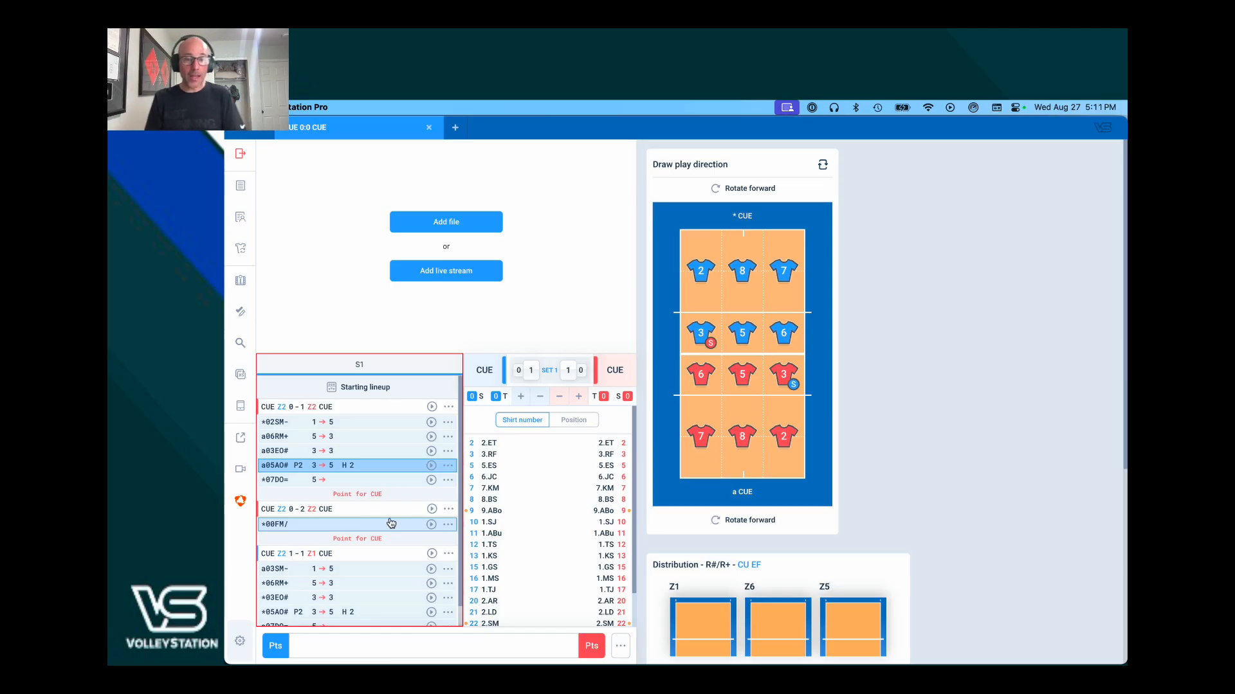
Step: Change the inserted rally's play to a serve by home player 2, rated # Ace - error pass
{"action": "left_click", "coordinate": [448, 526]}
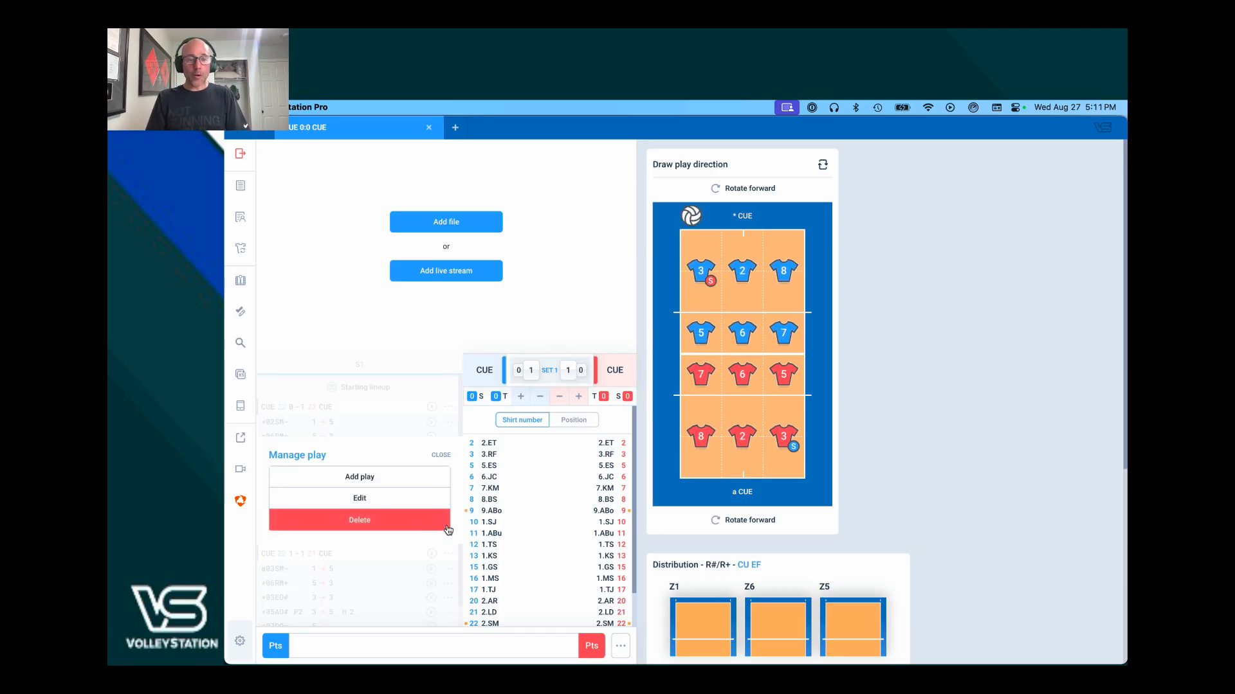
{"action": "left_click", "coordinate": [397, 499]}
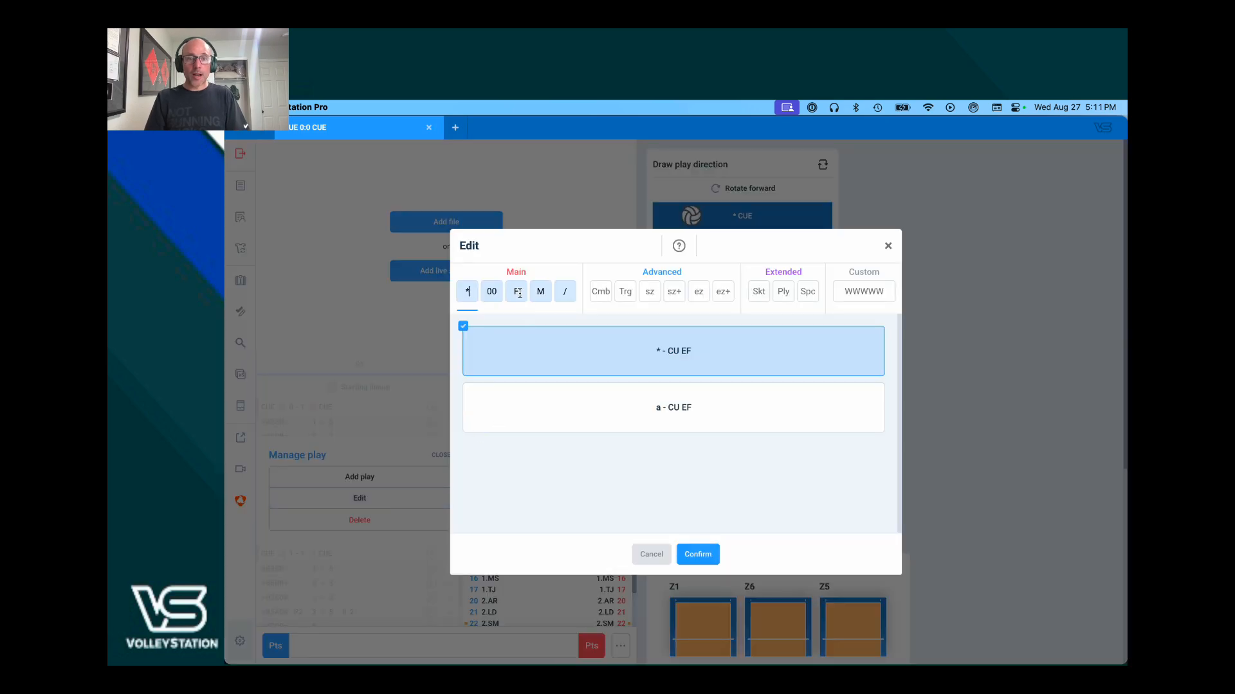
{"action": "left_click", "coordinate": [492, 293]}
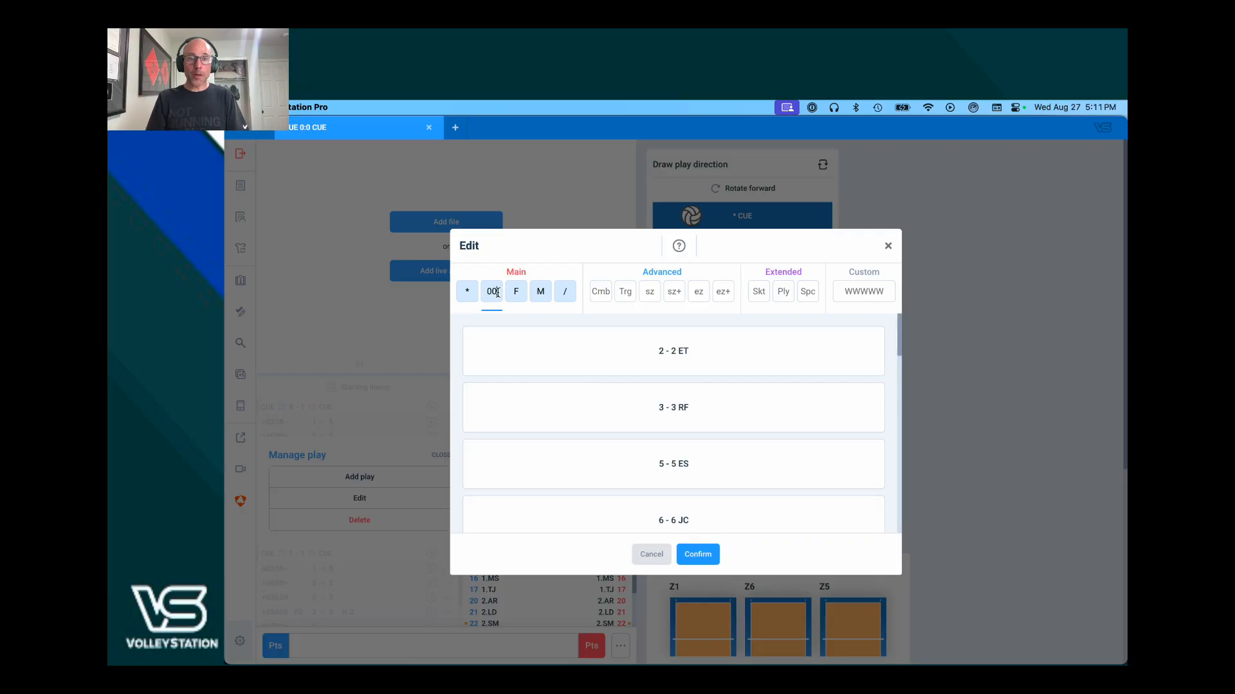
{"action": "left_click", "coordinate": [572, 358]}
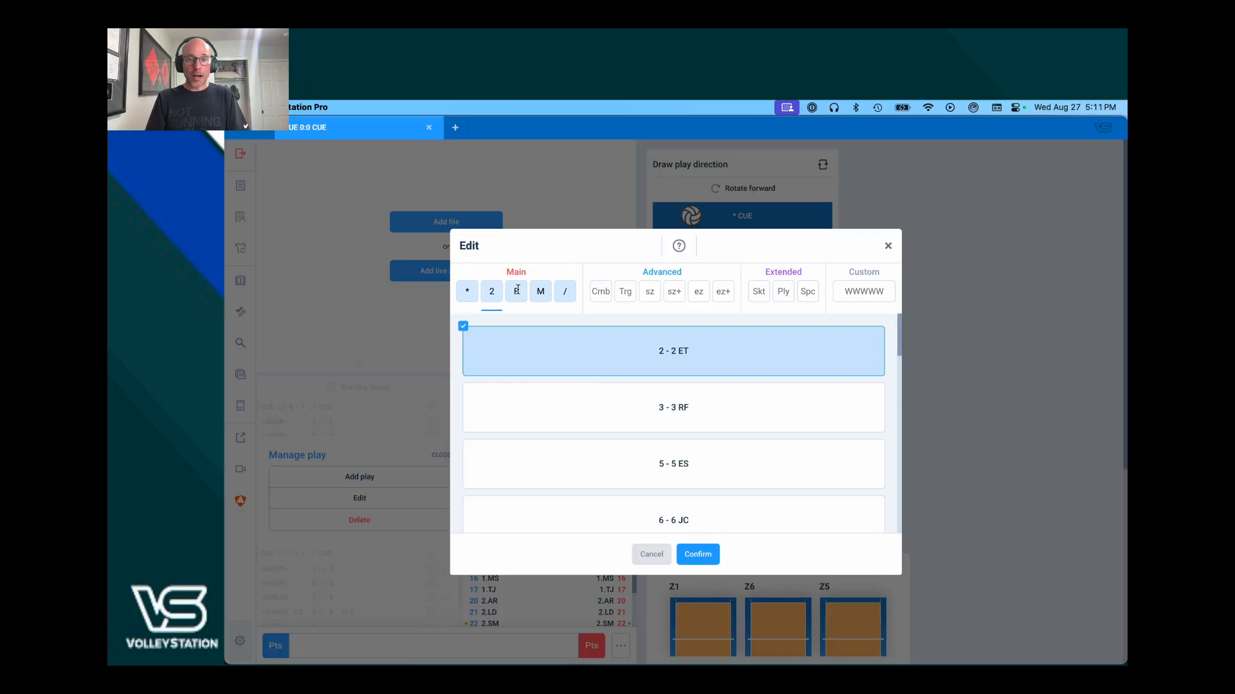
{"action": "left_click", "coordinate": [515, 280]}
{"action": "left_click", "coordinate": [515, 349]}
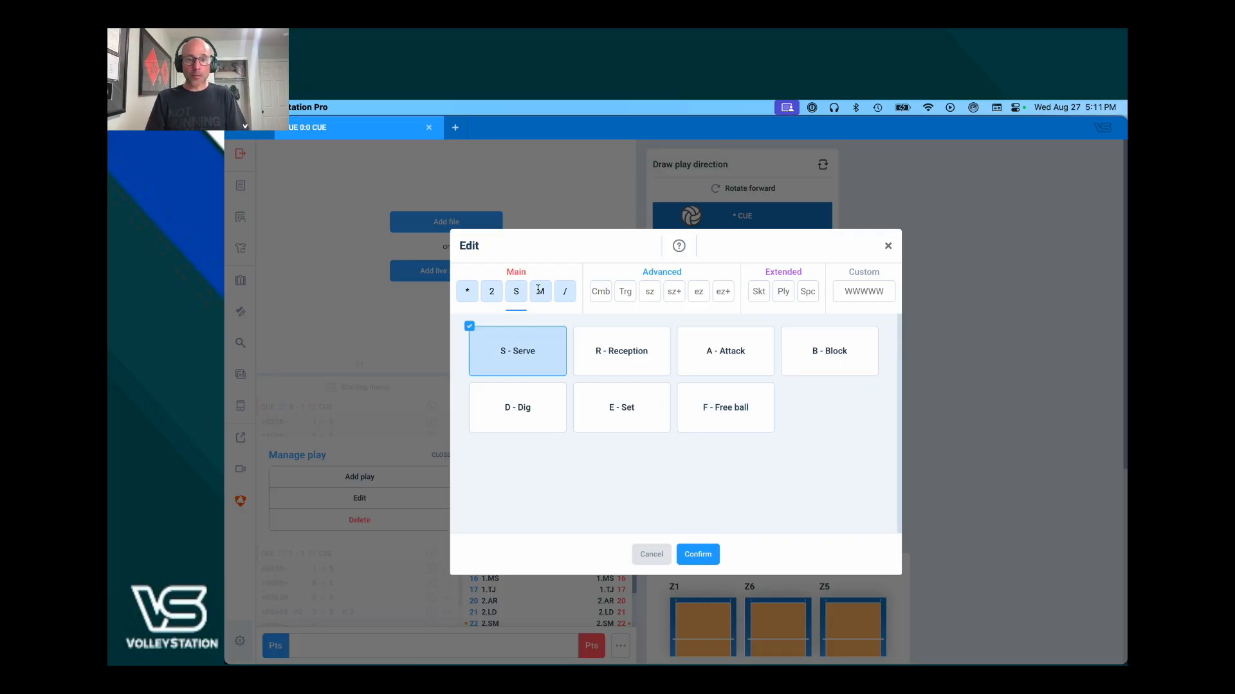
{"action": "left_click", "coordinate": [565, 290]}
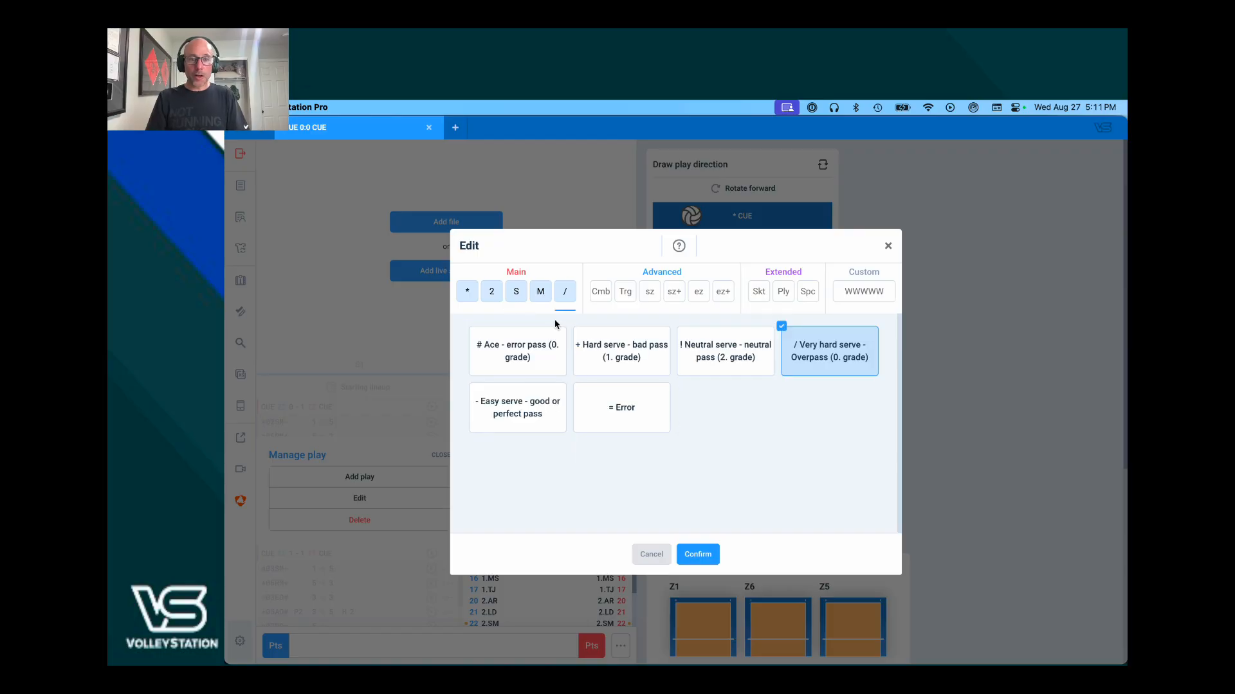
{"action": "left_click", "coordinate": [535, 349]}
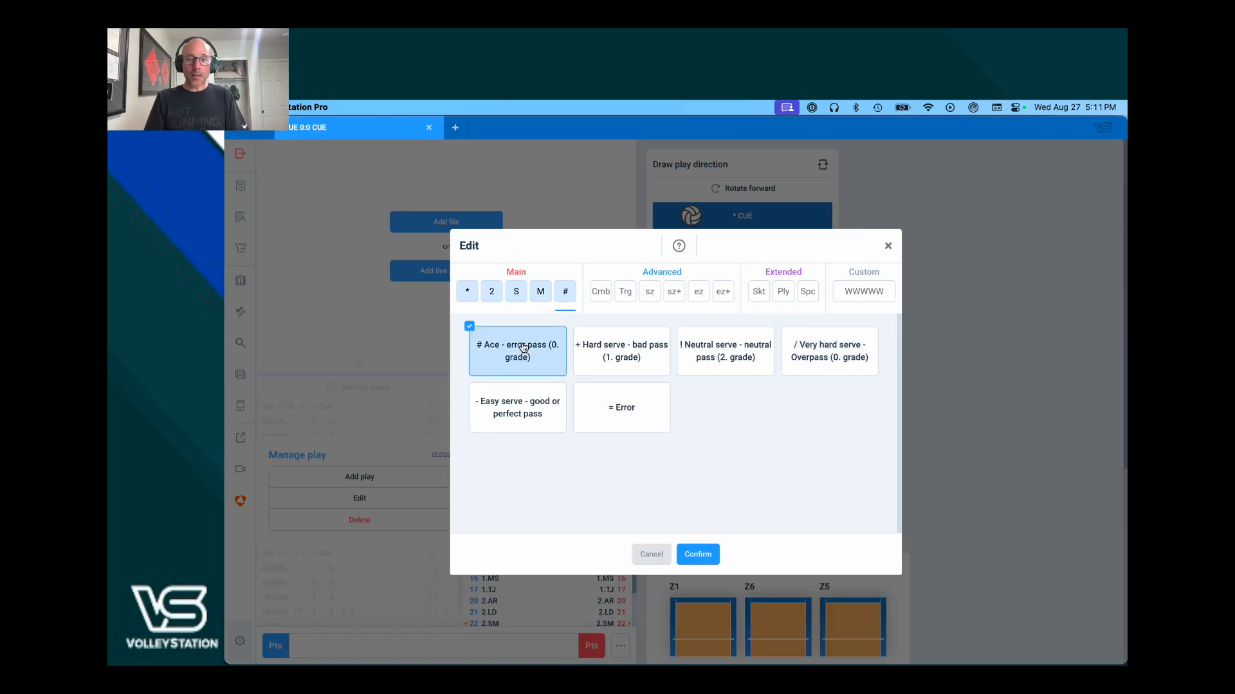
{"action": "left_click", "coordinate": [705, 557]}
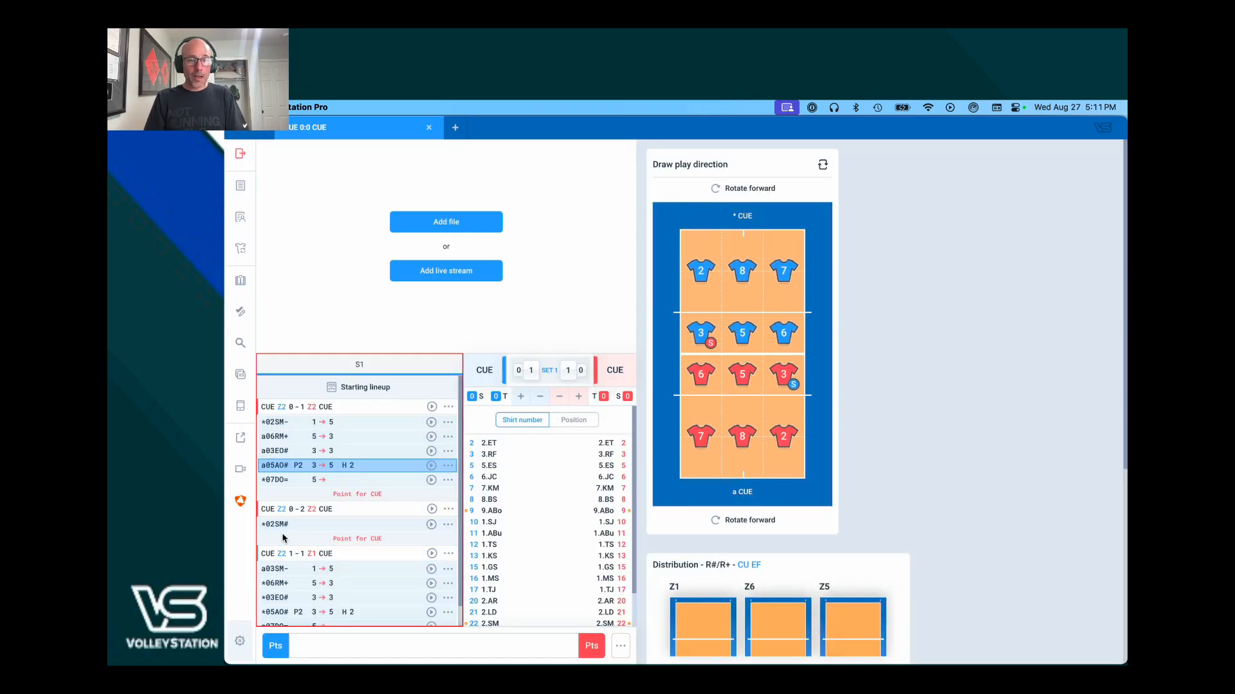
Step: Add a play after the inserted rally's serve: away player 5, Reception, M - Medium, rated = Error
{"action": "left_click", "coordinate": [448, 525]}
{"action": "mouse_move", "coordinate": [372, 480]}
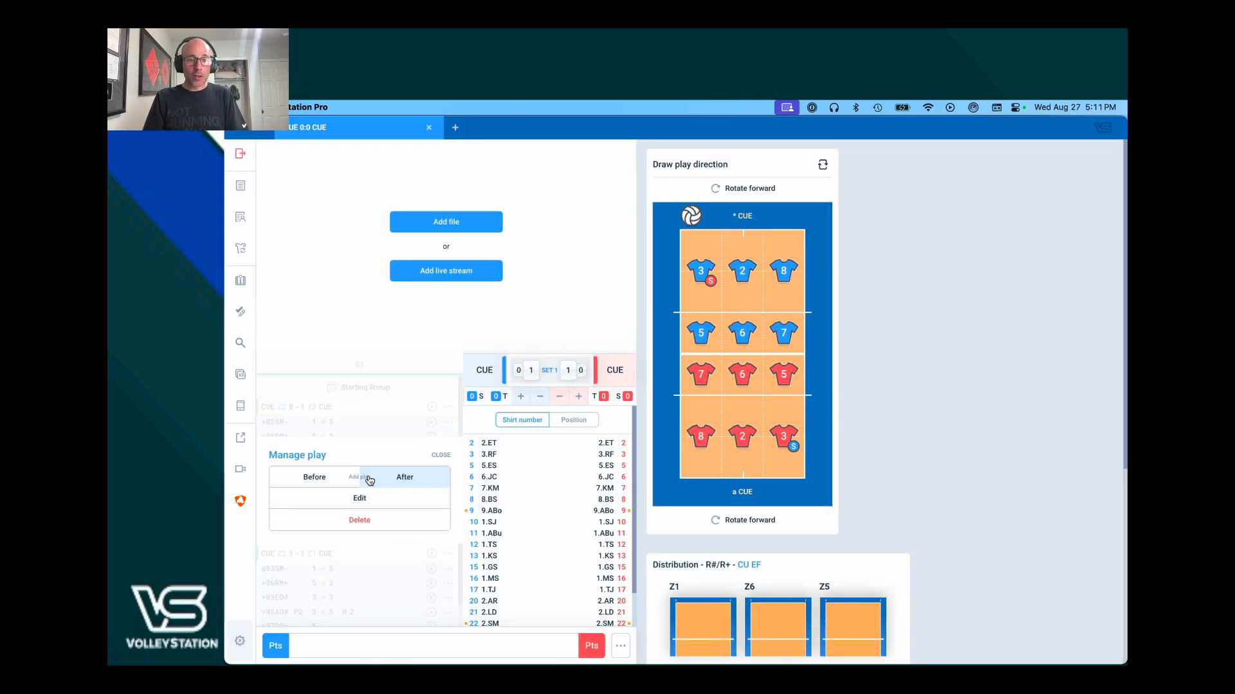
{"action": "left_click", "coordinate": [400, 479]}
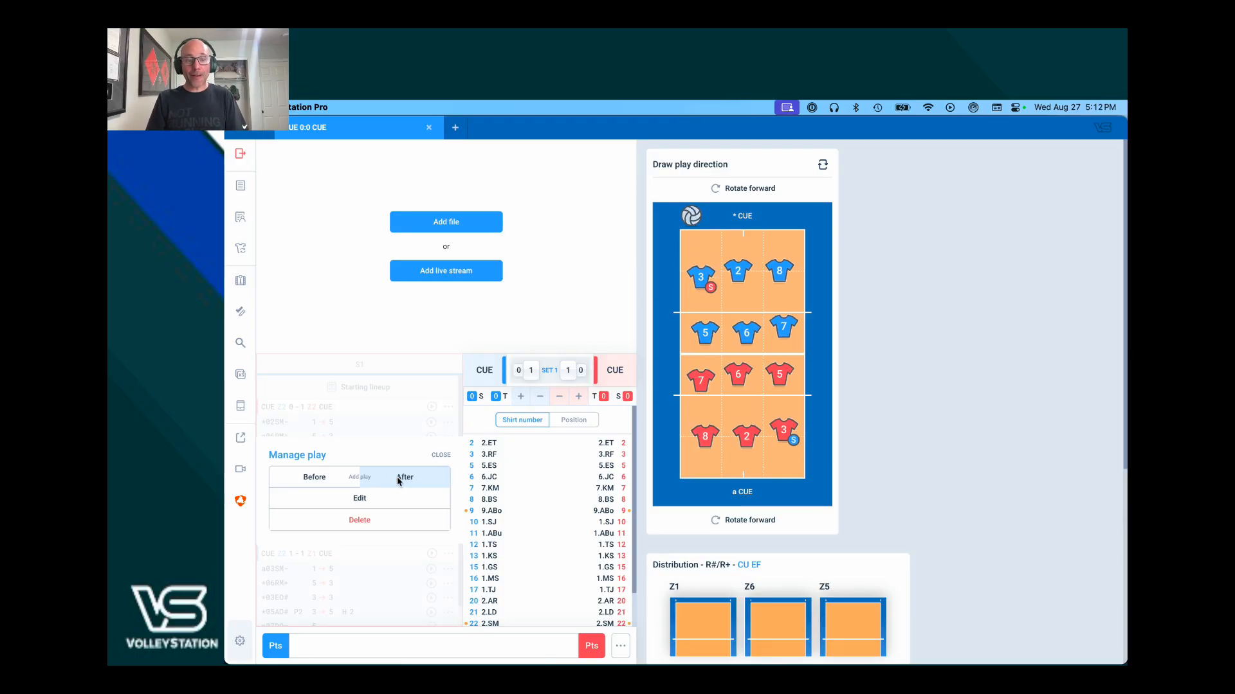
{"action": "left_click", "coordinate": [562, 424]}
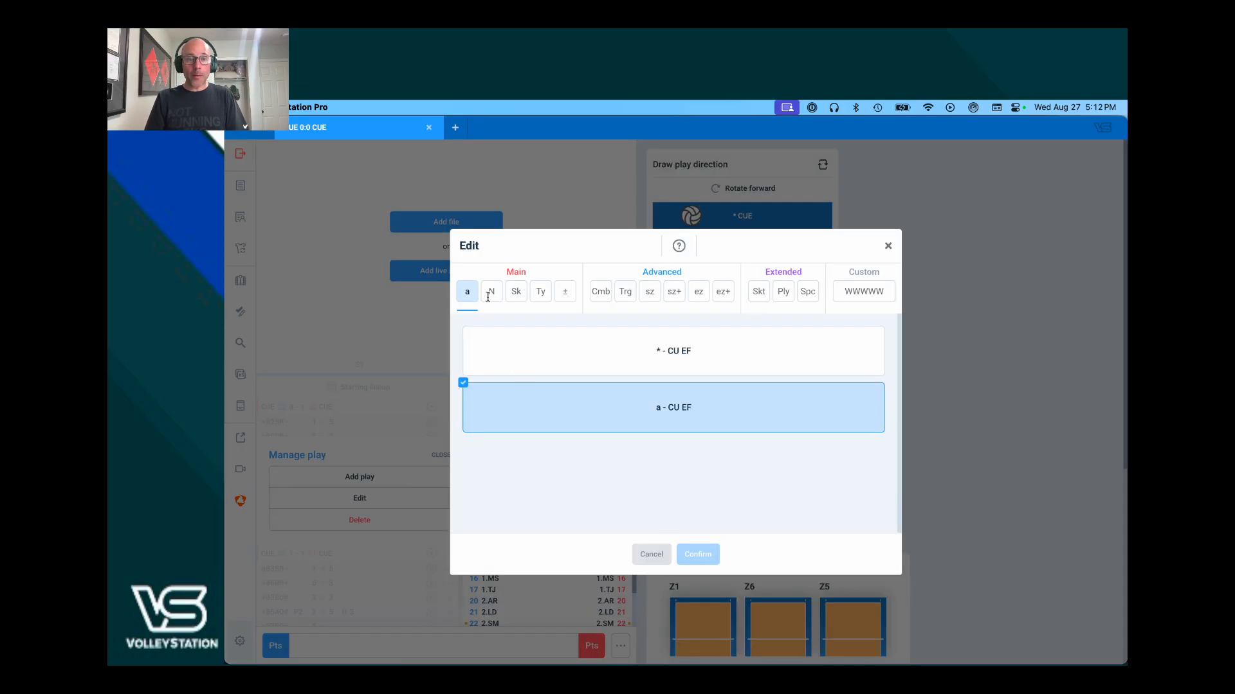
{"action": "left_click", "coordinate": [624, 480]}
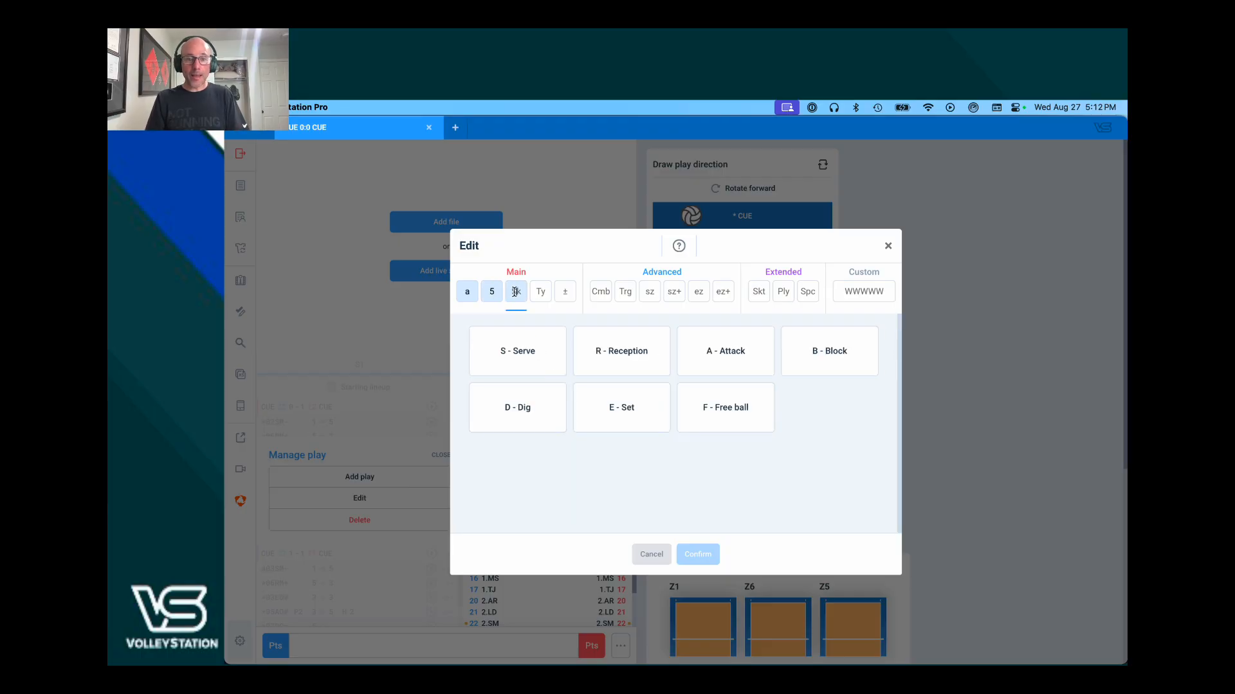
{"action": "left_click", "coordinate": [620, 346]}
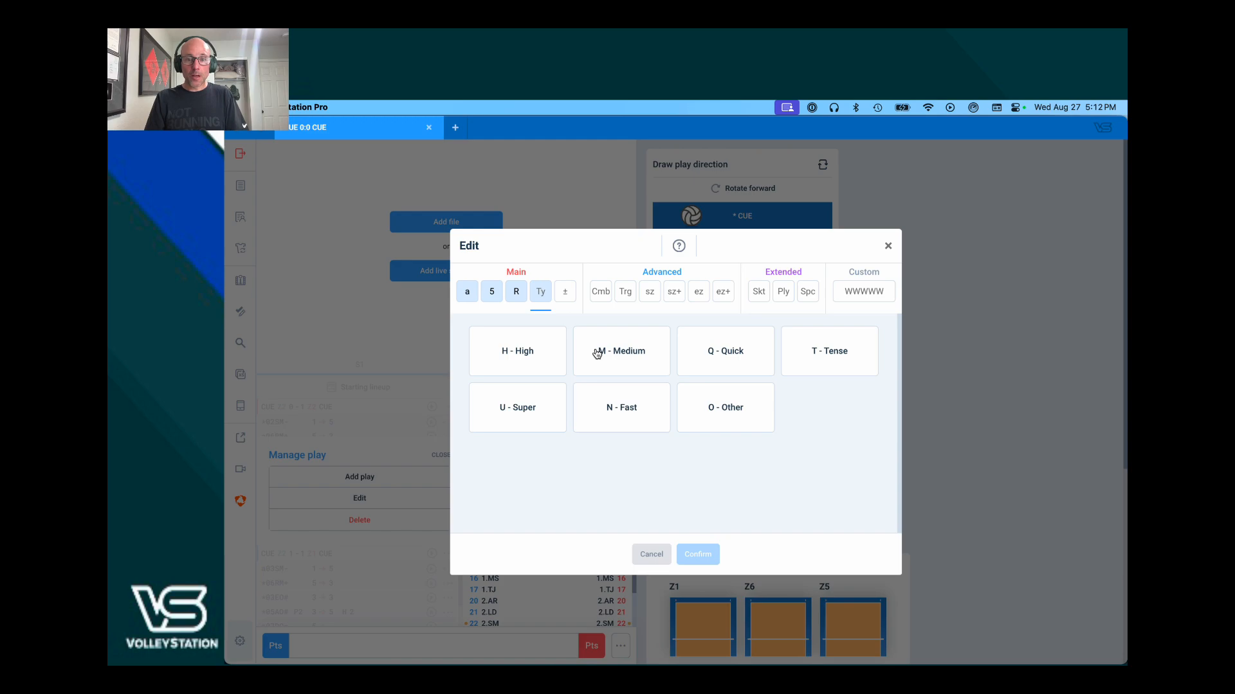
{"action": "left_click", "coordinate": [620, 358]}
{"action": "left_click", "coordinate": [623, 414]}
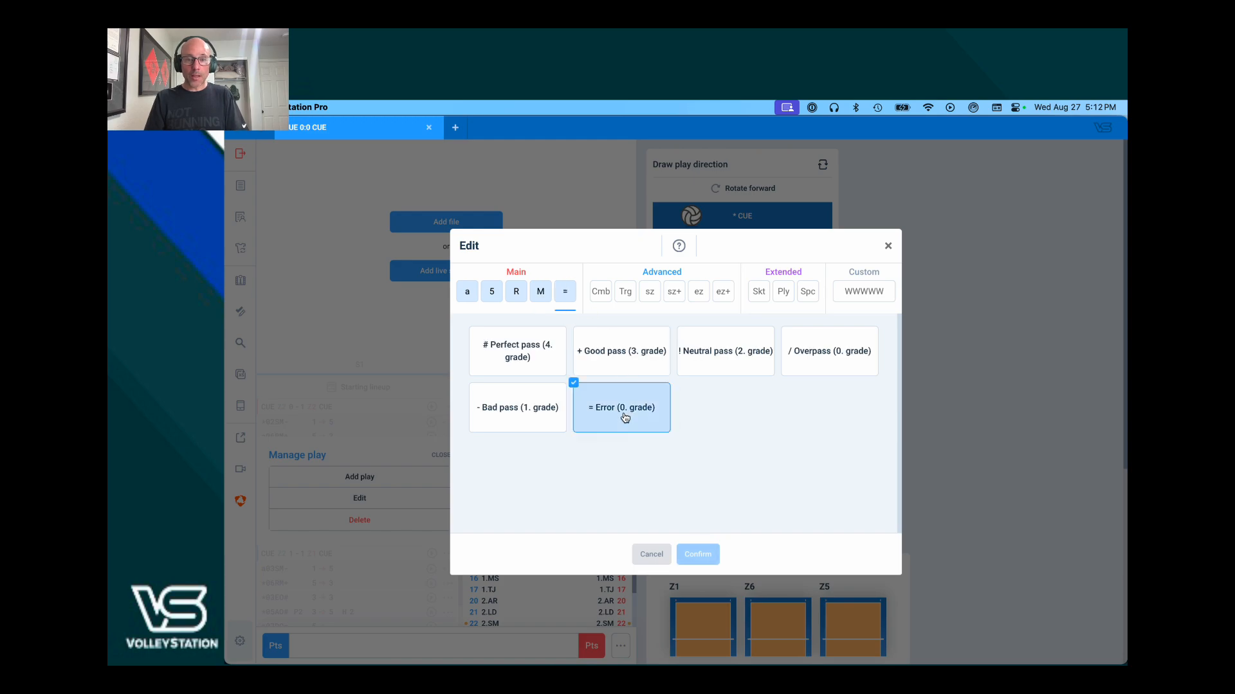
{"action": "left_click", "coordinate": [698, 555]}
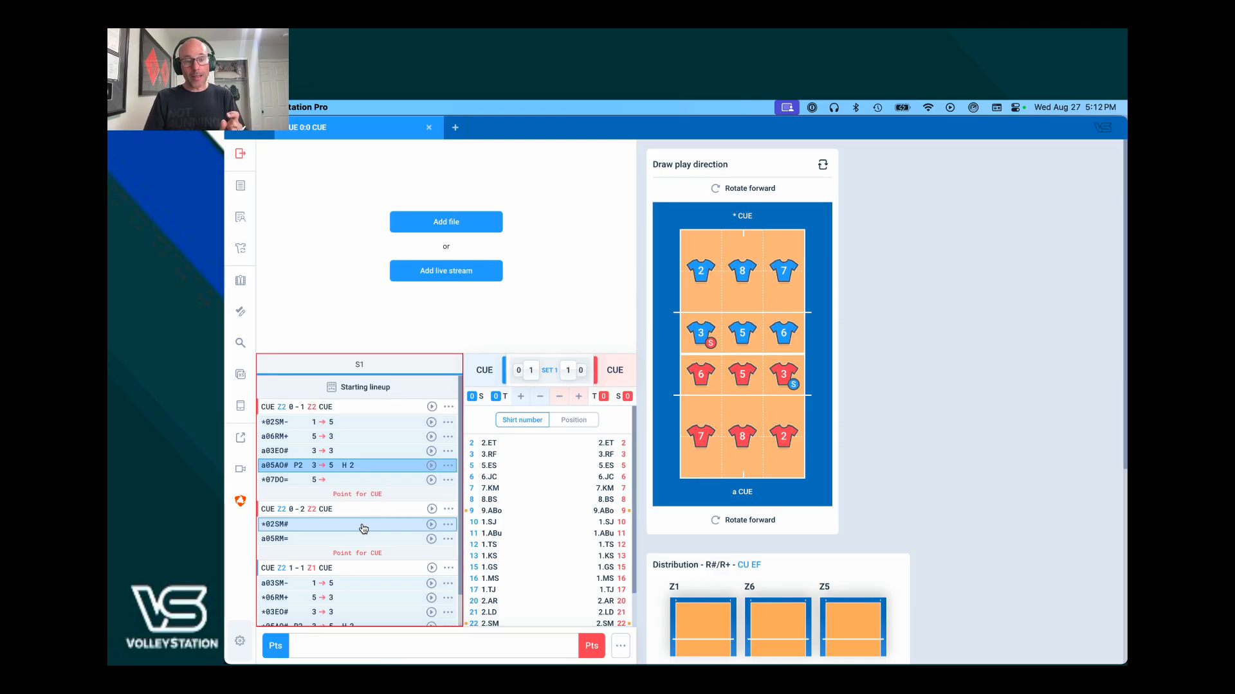
Step: Extend the inserted rally's serve code with 55 to set its start and end zones to 5
{"action": "left_click", "coordinate": [447, 526]}
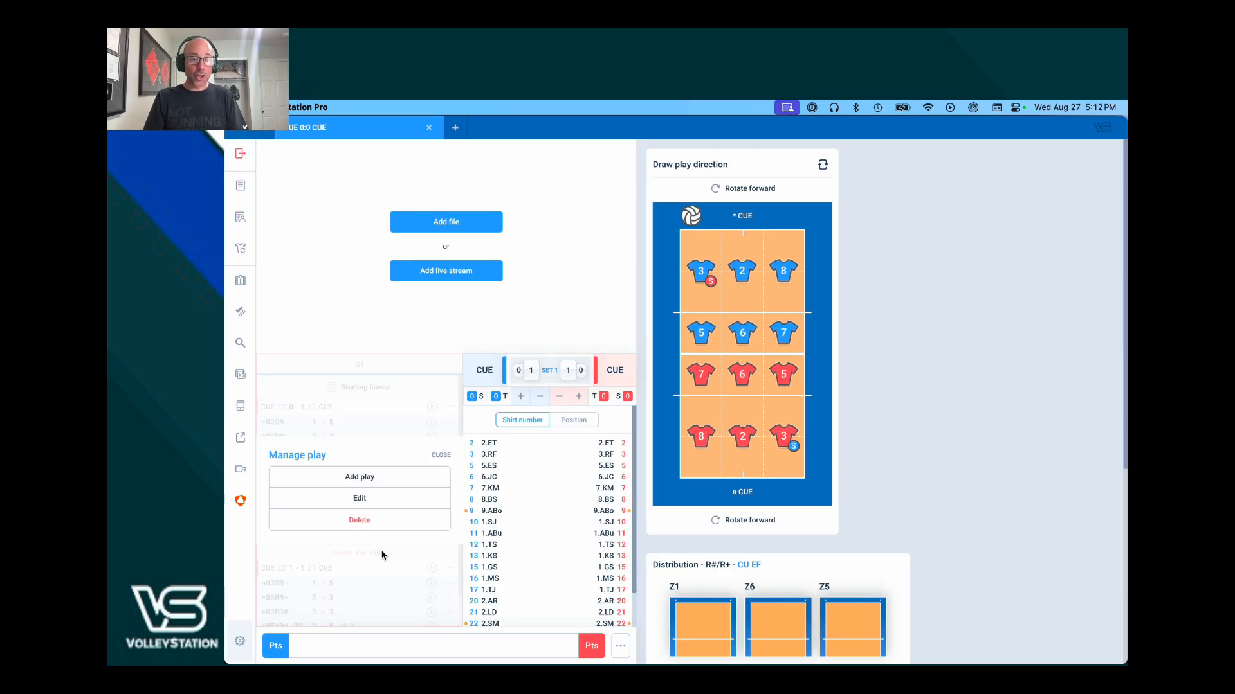
{"action": "left_click", "coordinate": [441, 454]}
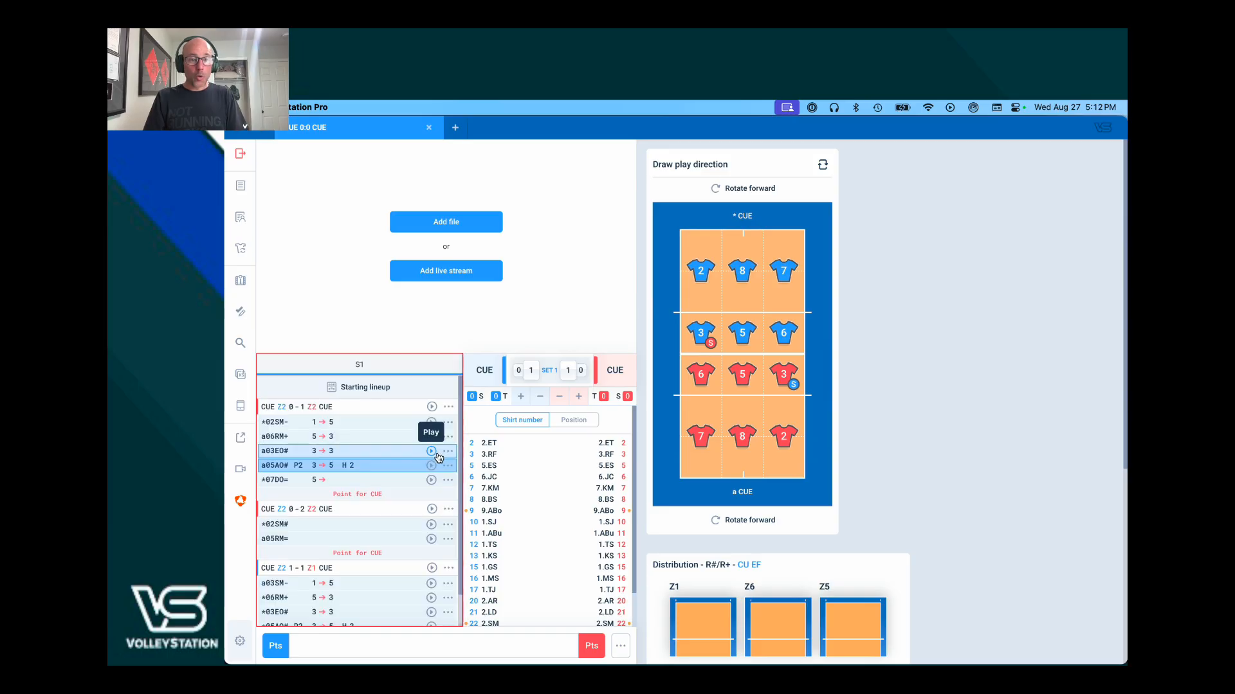
{"action": "double_click", "coordinate": [339, 522]}
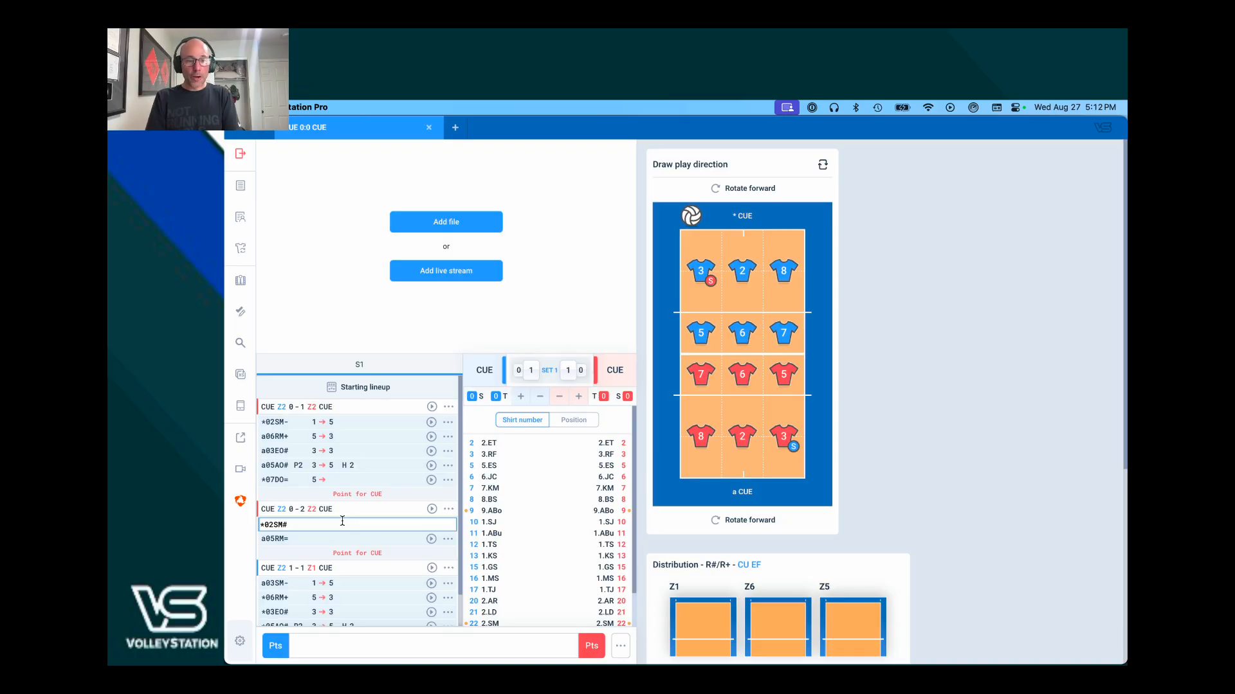
{"action": "type", "text": "55"}
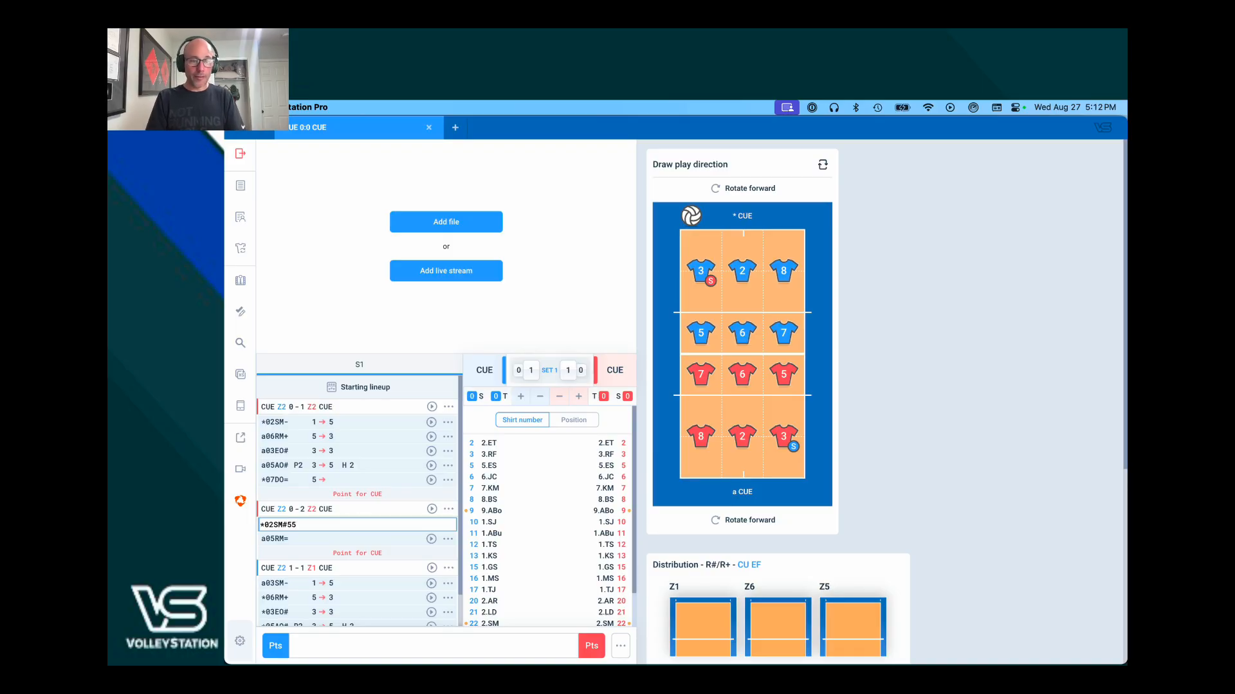
{"action": "key", "text": "Return"}
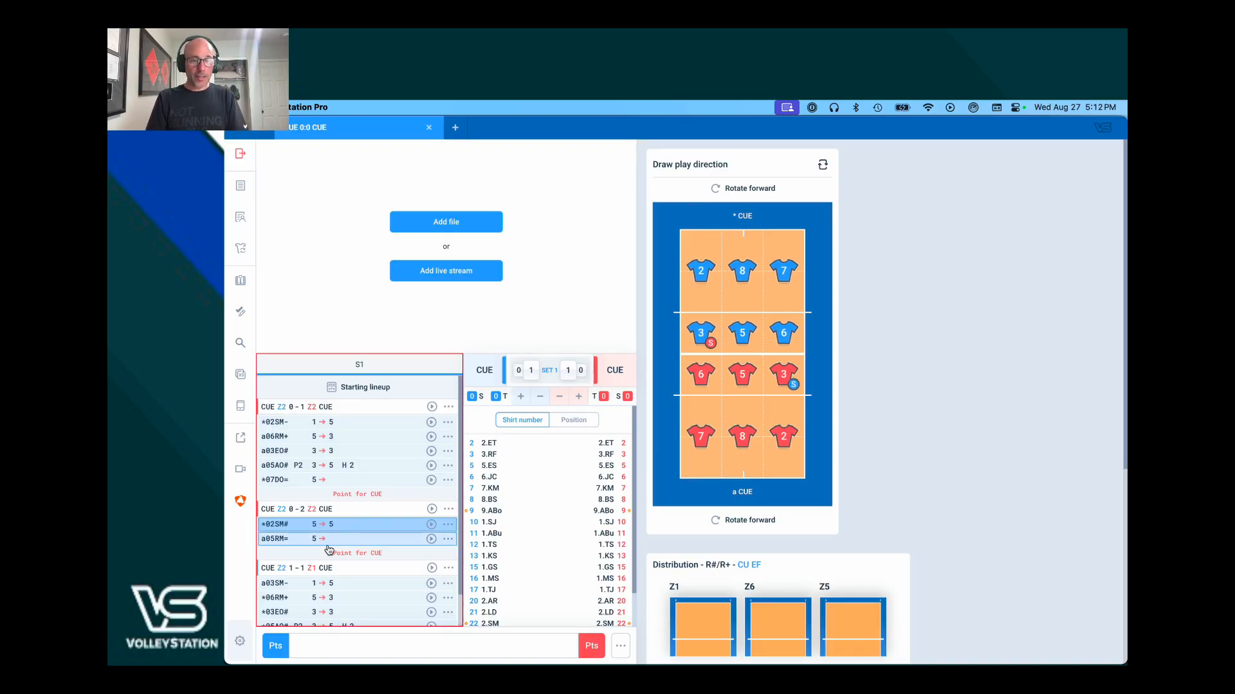
Step: Complete the away player 5 reception code with start zone 5 and end zone 4
{"action": "double_click", "coordinate": [379, 542]}
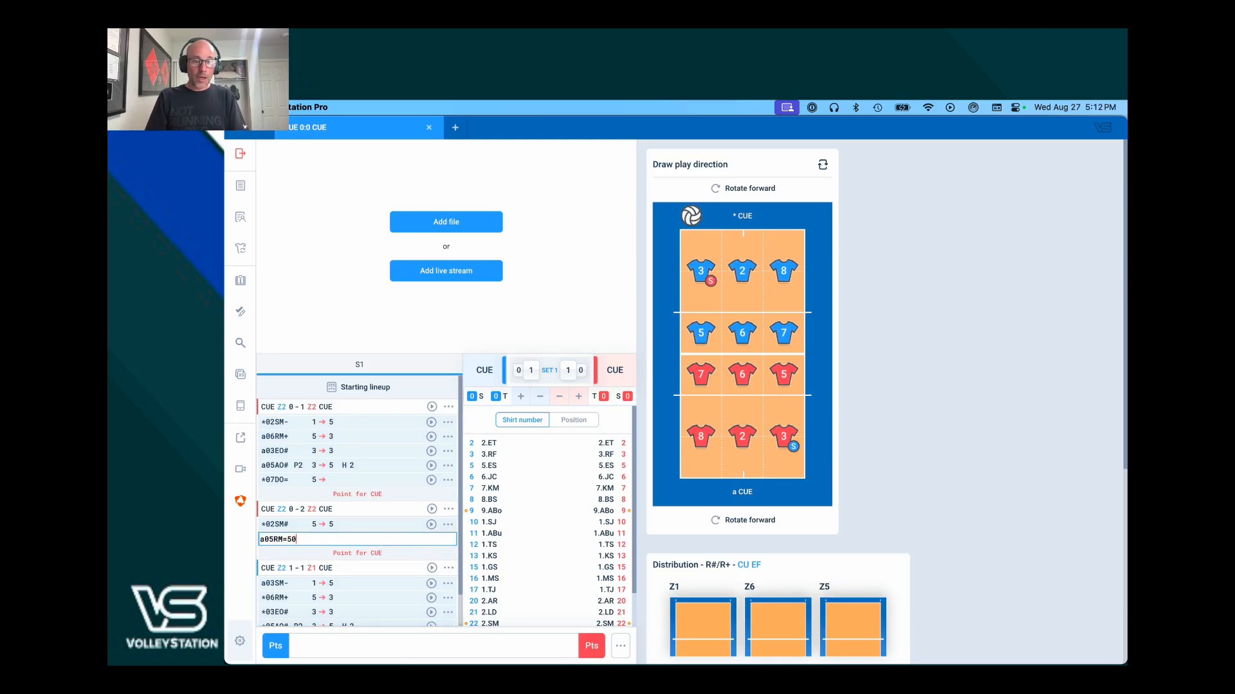
{"action": "key", "text": "BackSpace"}
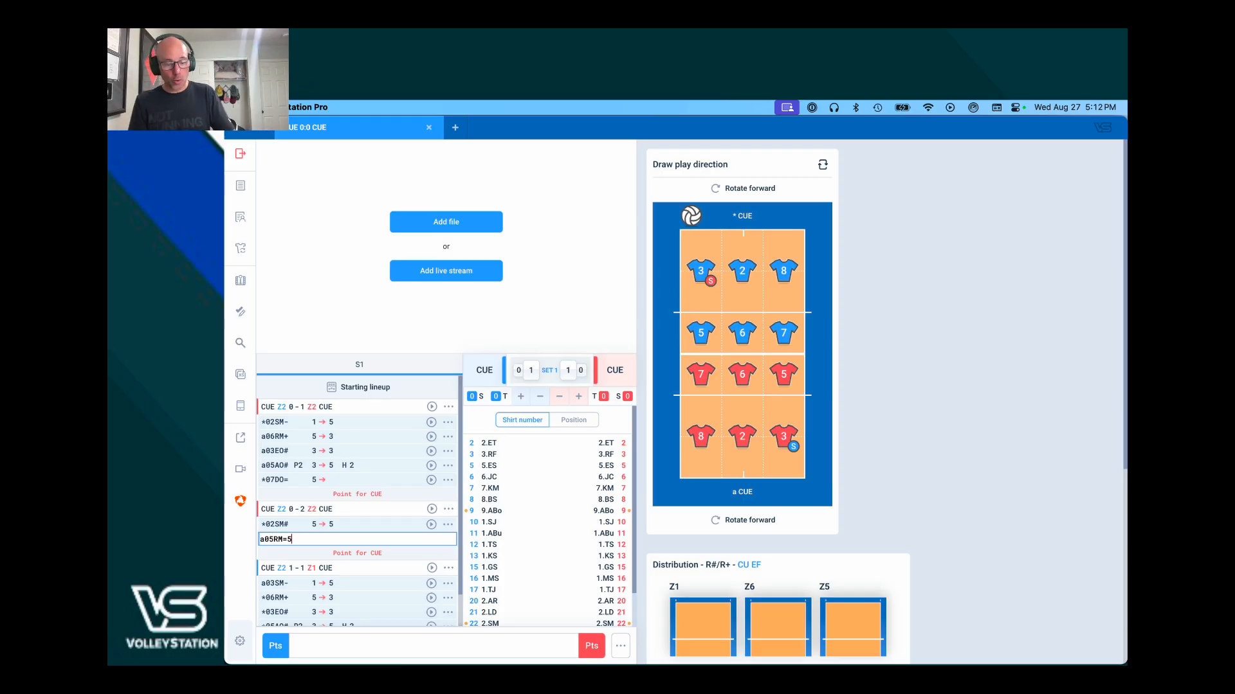
{"action": "key", "text": "Return"}
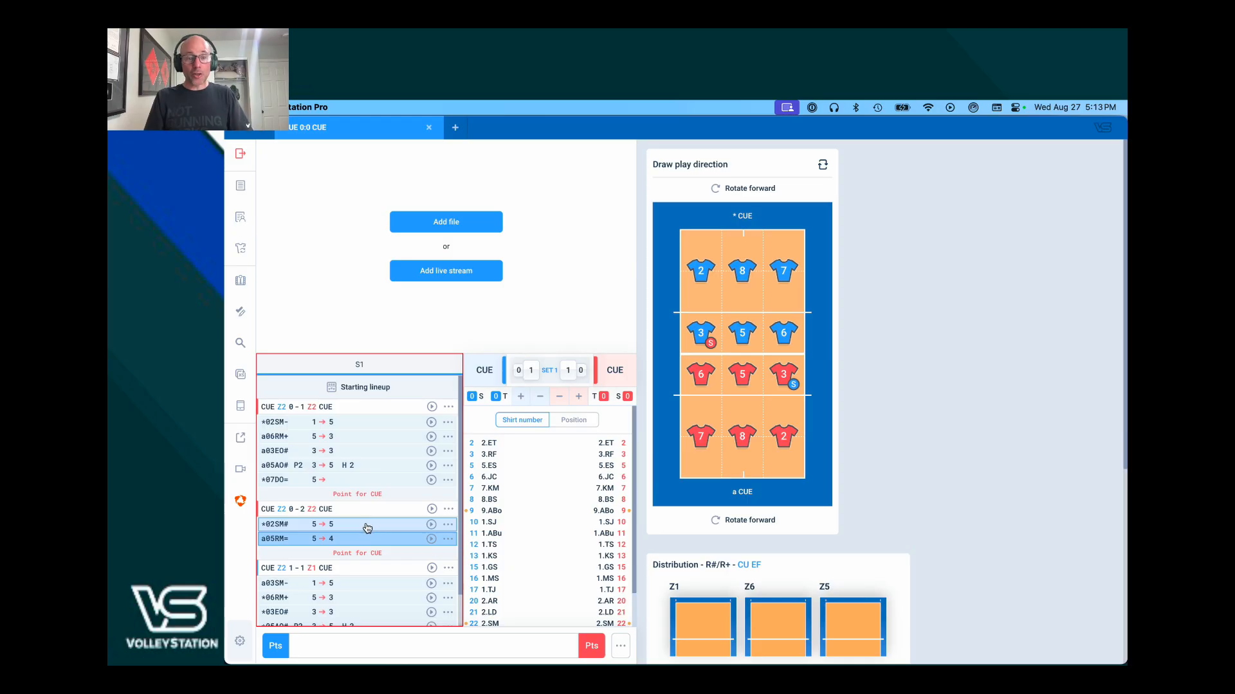
Step: Insert the code a3E= as a new play between the inserted rally's serve and reception
{"action": "left_click", "coordinate": [367, 528]}
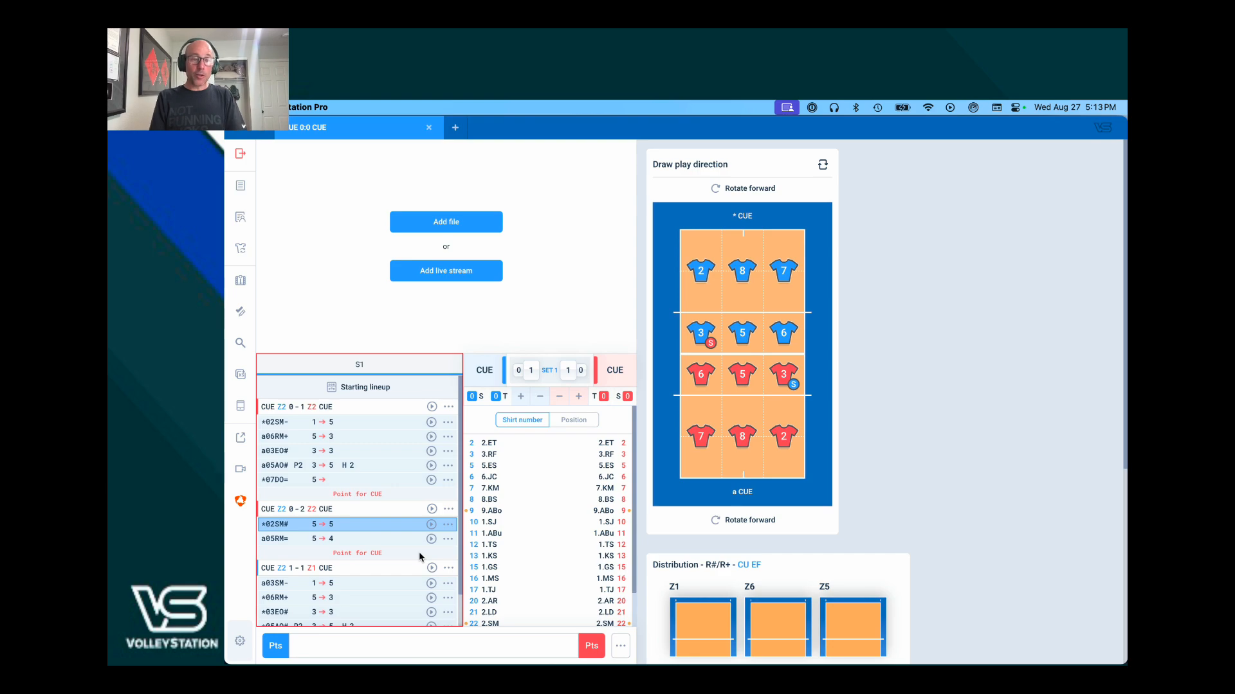
{"action": "key", "text": "Escape"}
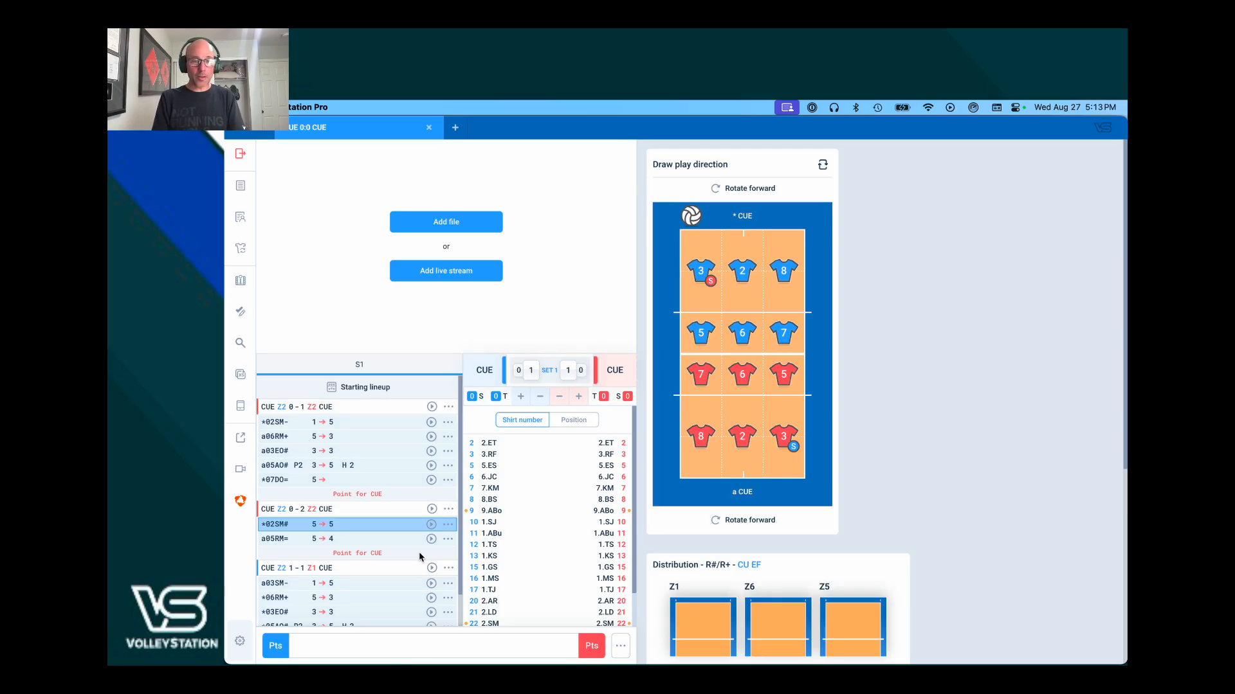
{"action": "double_click", "coordinate": [408, 526]}
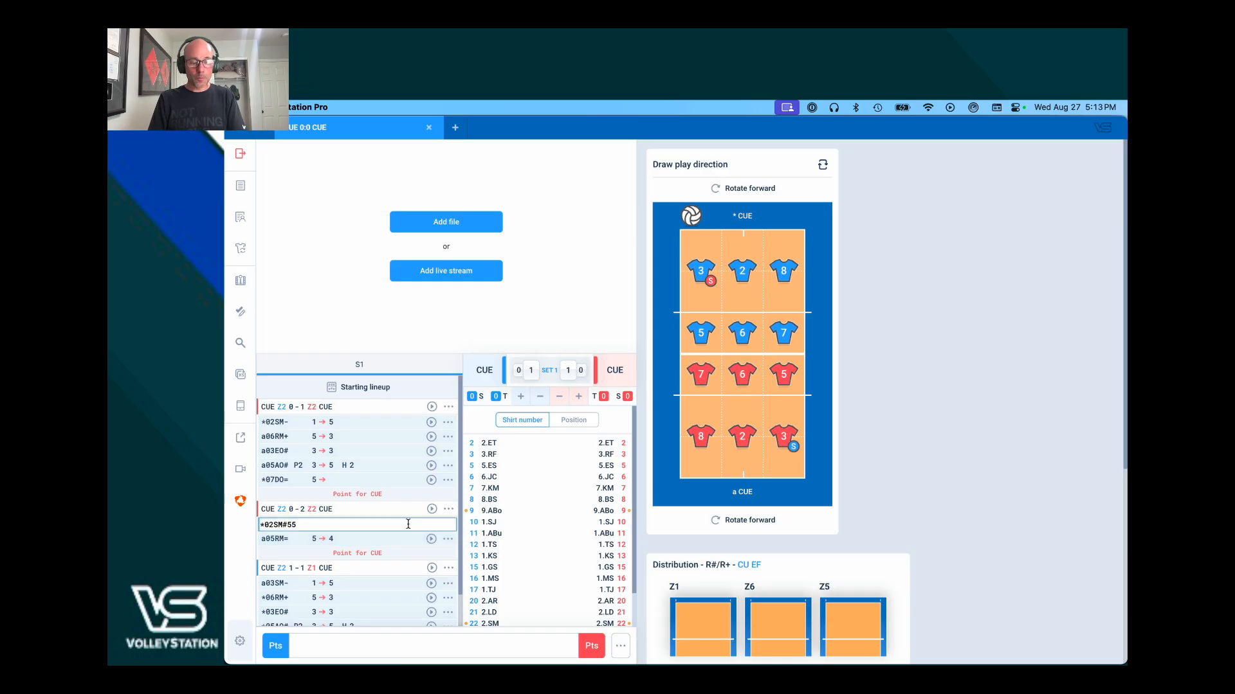
{"action": "key", "text": "Return"}
{"action": "key", "text": "super+i"}
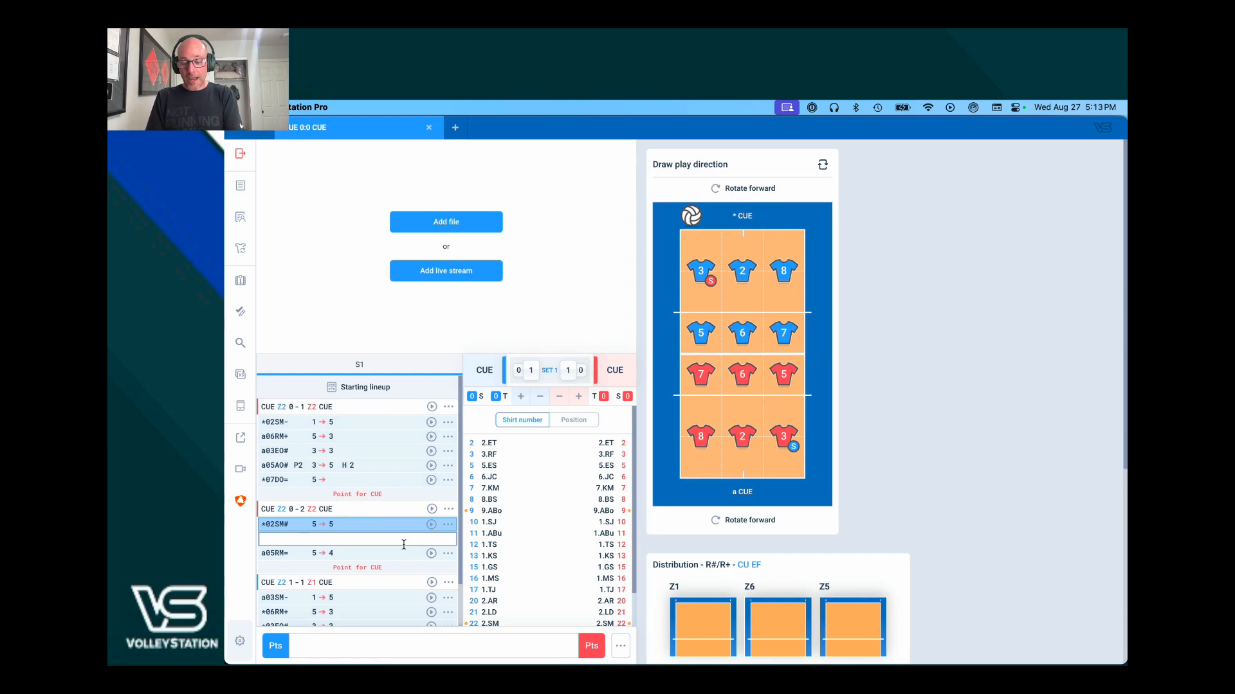
{"action": "type", "text": "a3"}
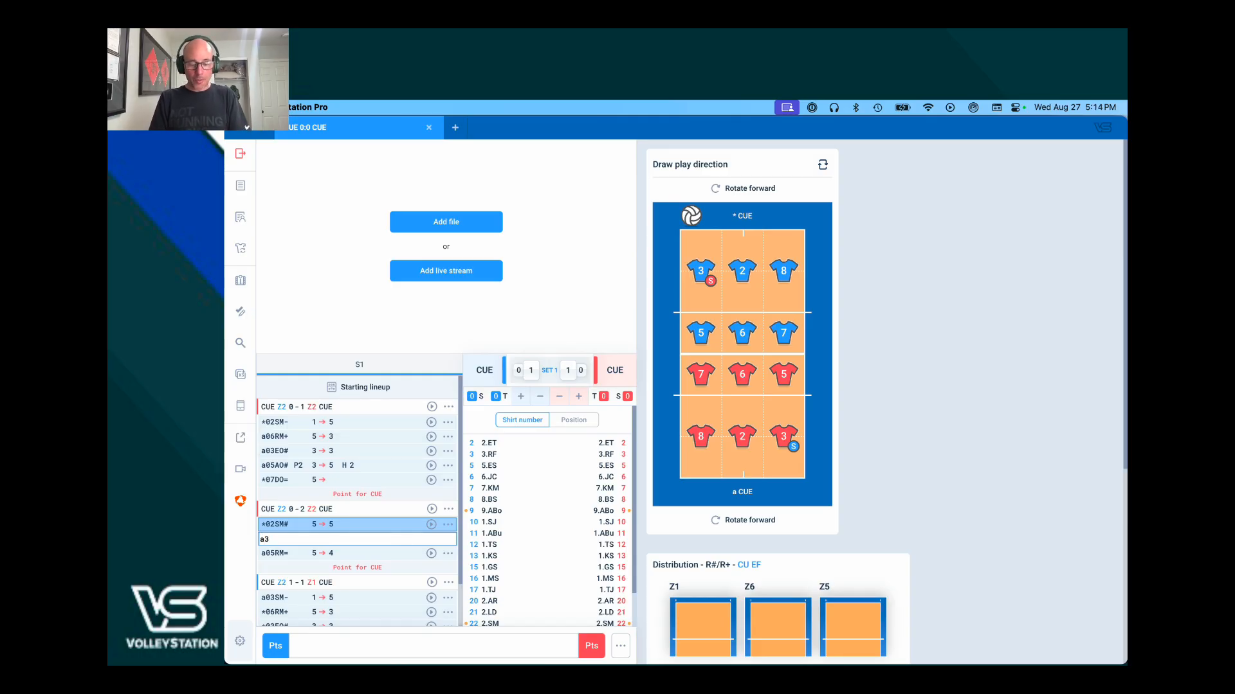
{"action": "type", "text": "E="}
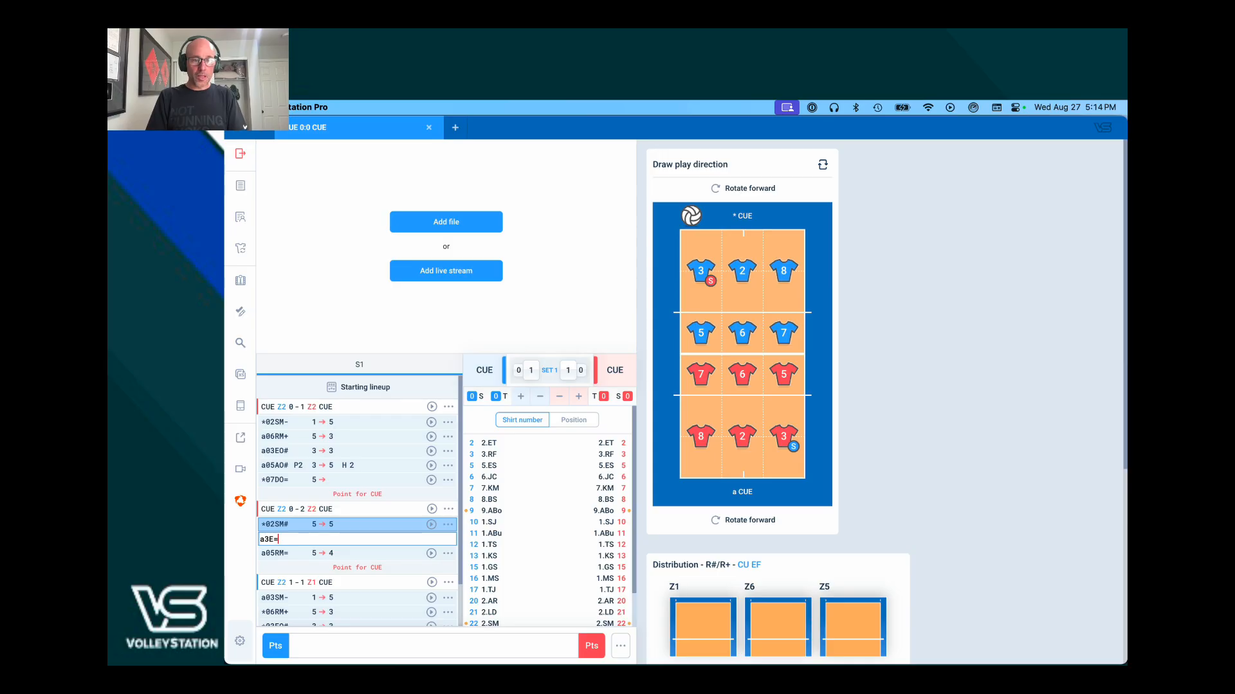
{"action": "key", "text": "Return"}
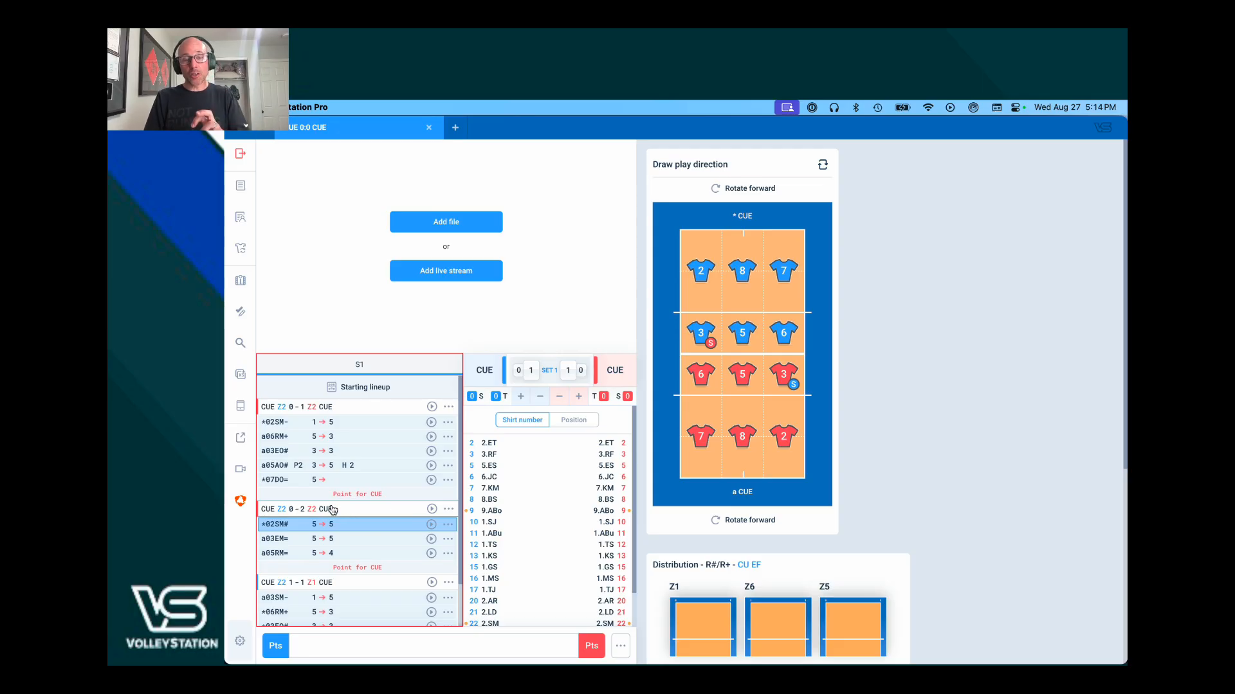
{"action": "left_click", "coordinate": [362, 539], "text": "shift"}
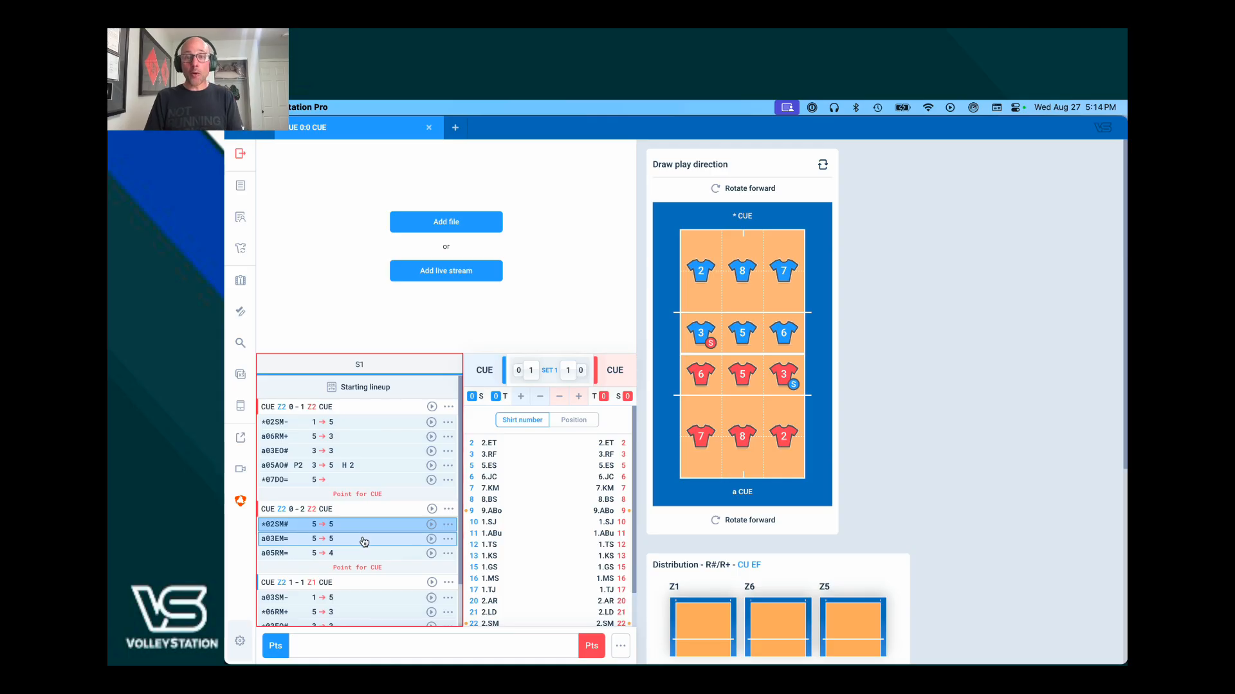
{"action": "left_click", "coordinate": [364, 542], "text": "super"}
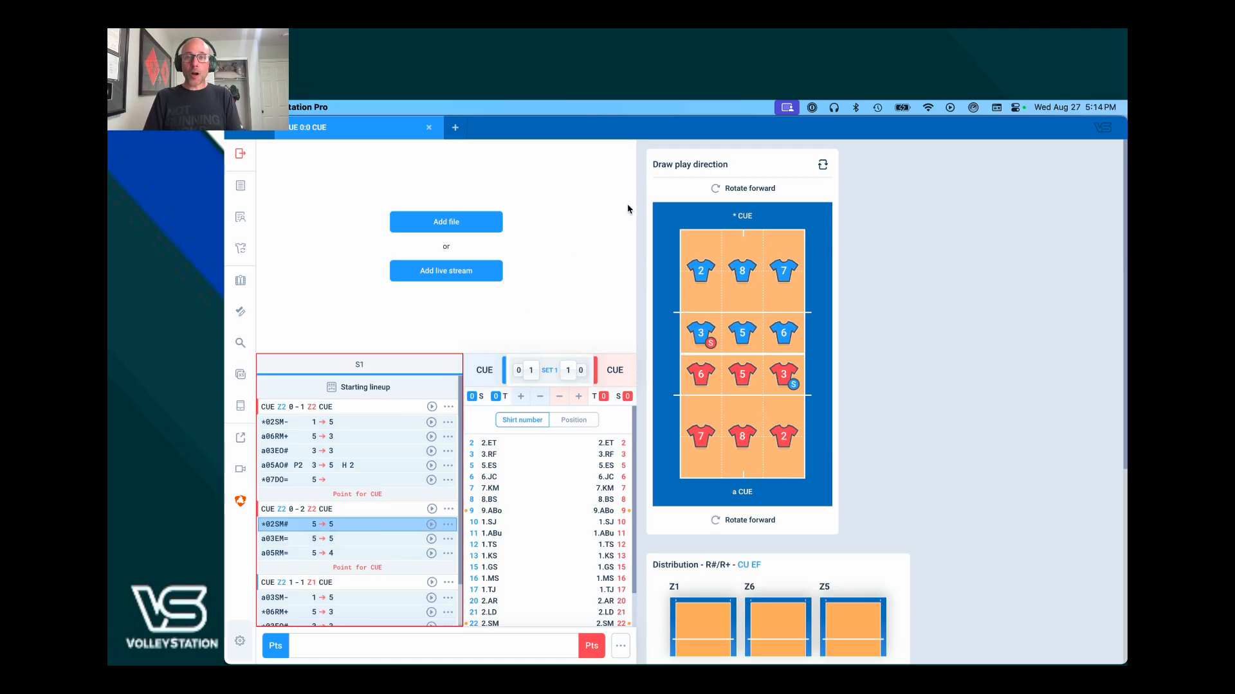